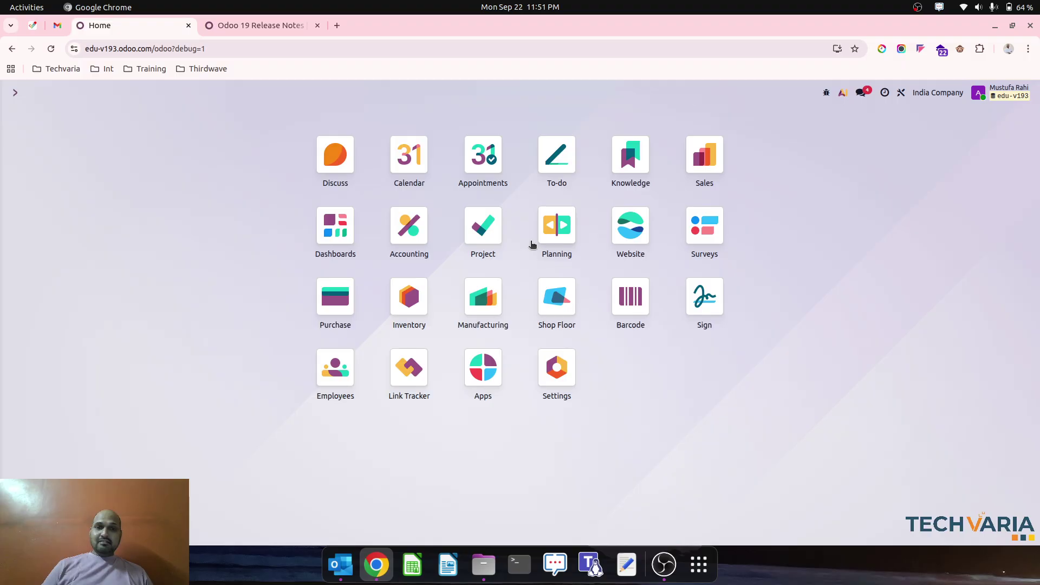
# Check the Inventory settings for the Multi-Step Routes and Replenish on Order (MTO) options
pyautogui.click(404, 307)
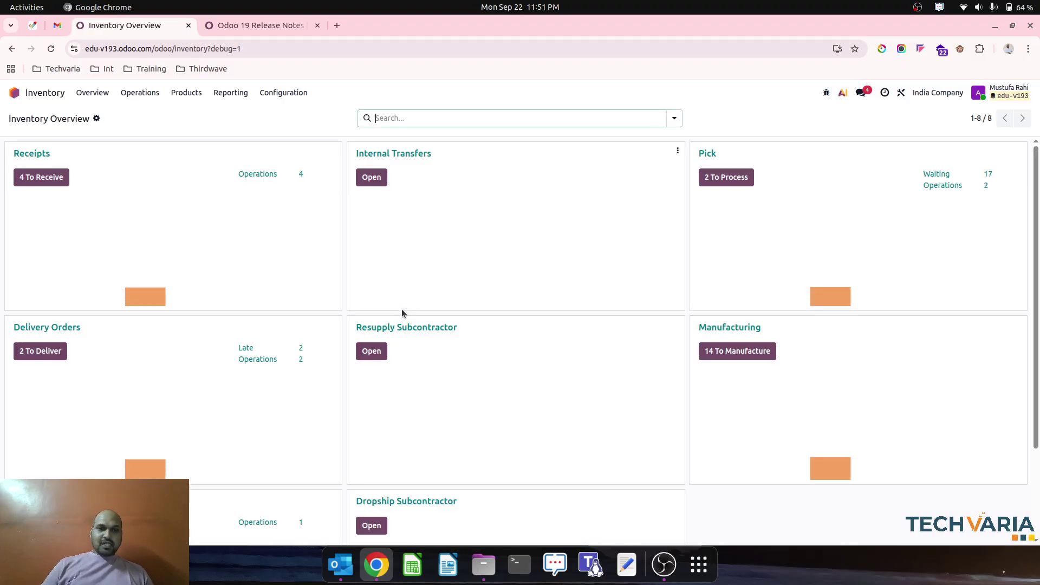
pyautogui.click(283, 93)
pyautogui.click(289, 111)
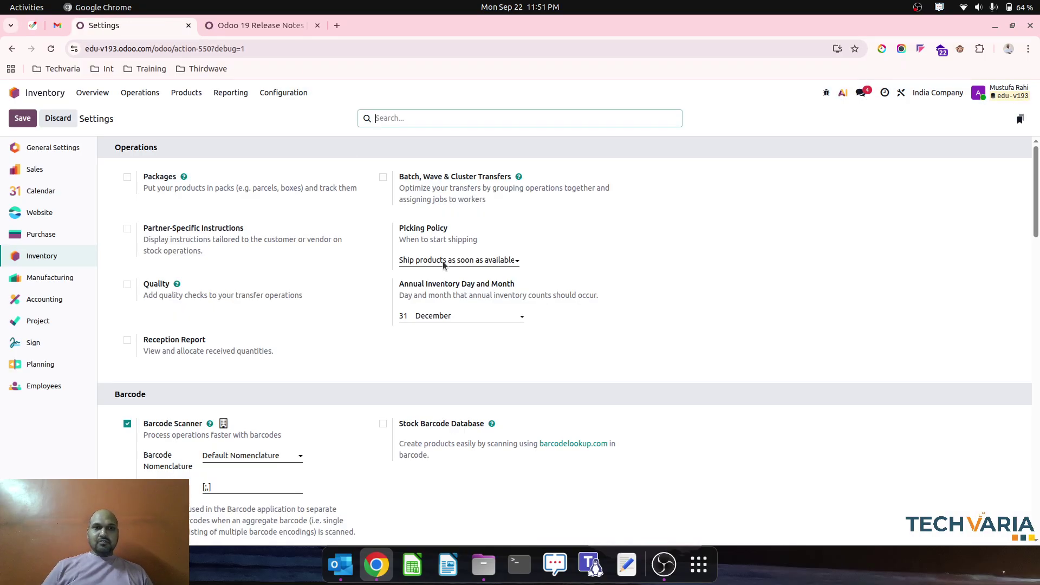
pyautogui.scroll(-10, 450, 271)
pyautogui.scroll(-4, 431, 414)
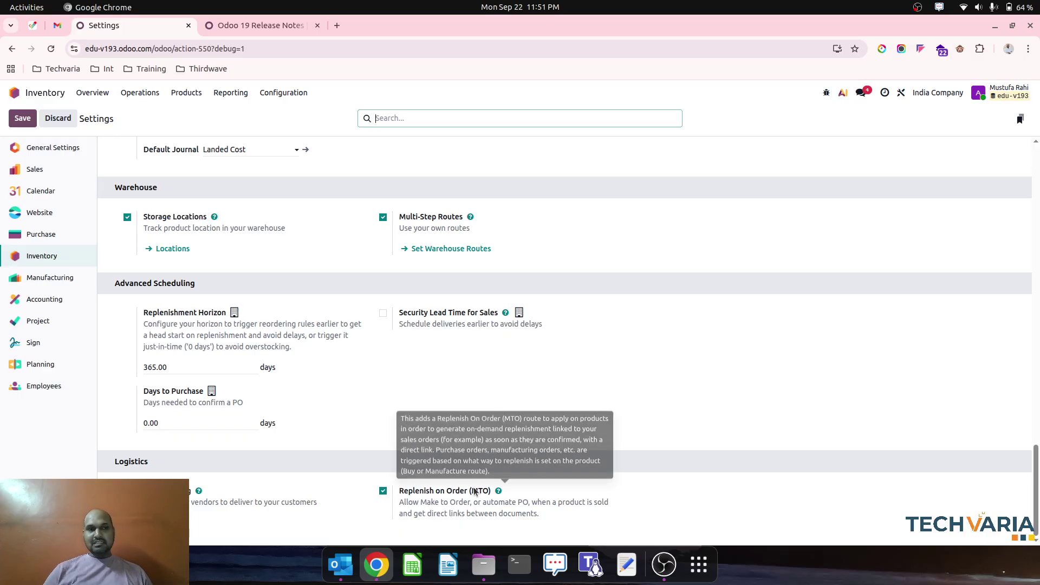
pyautogui.click(288, 99)
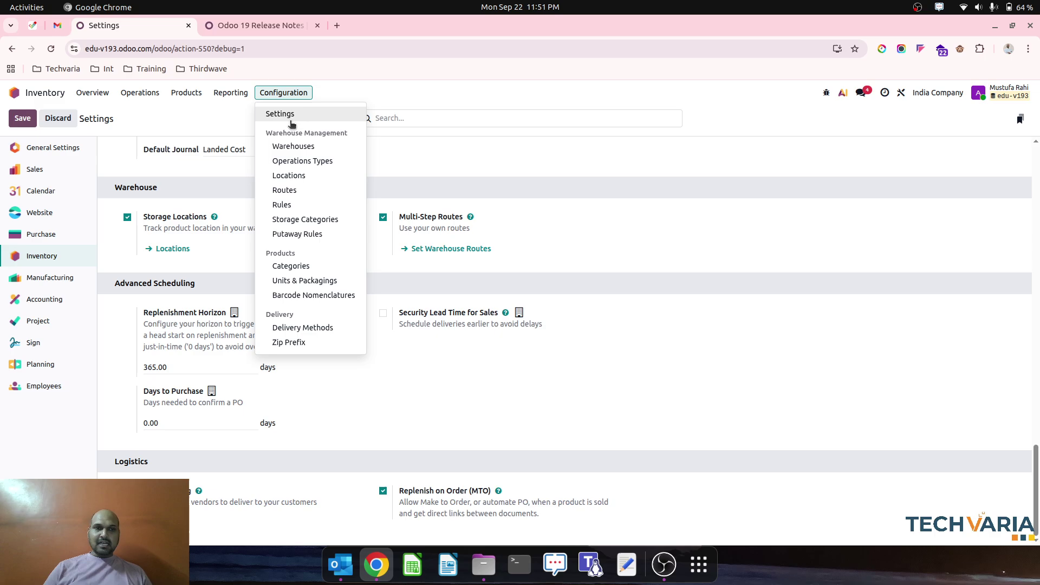
# Review the Manufacture, Buy and Replenish on Order (MTO) route forms from the Routes list
pyautogui.click(307, 193)
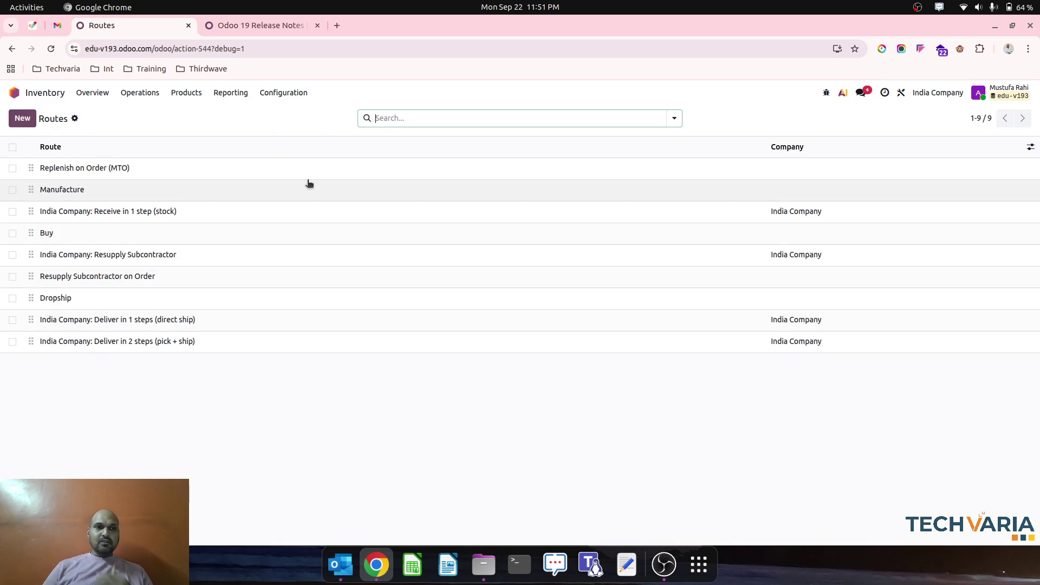
pyautogui.click(179, 196)
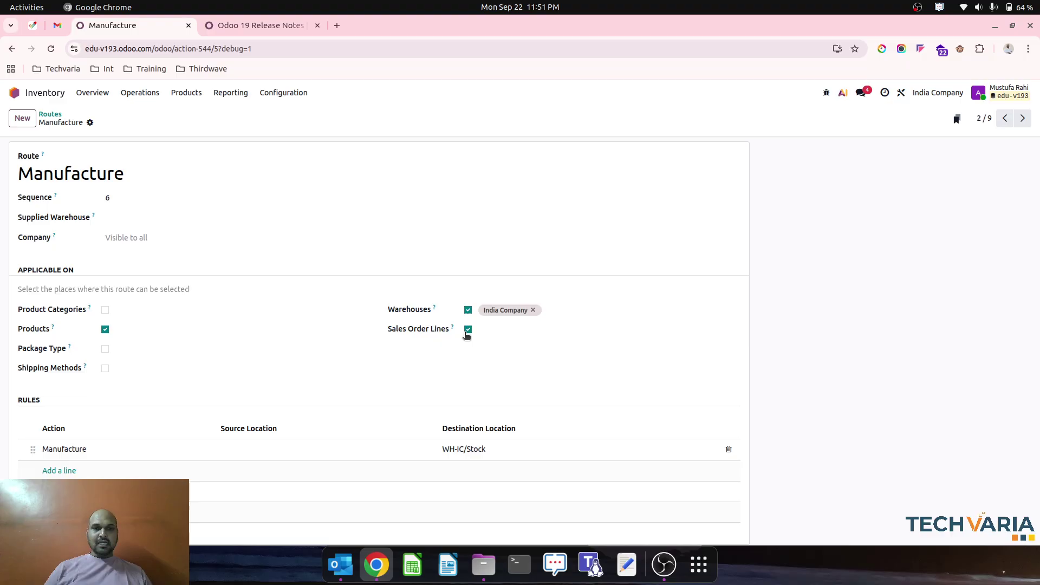
pyautogui.click(53, 116)
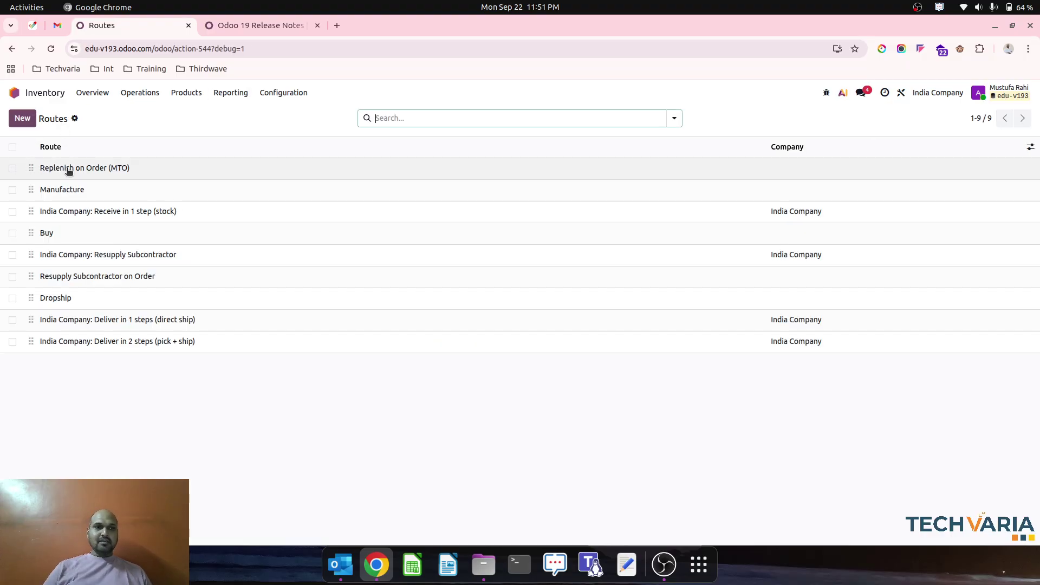
pyautogui.click(88, 235)
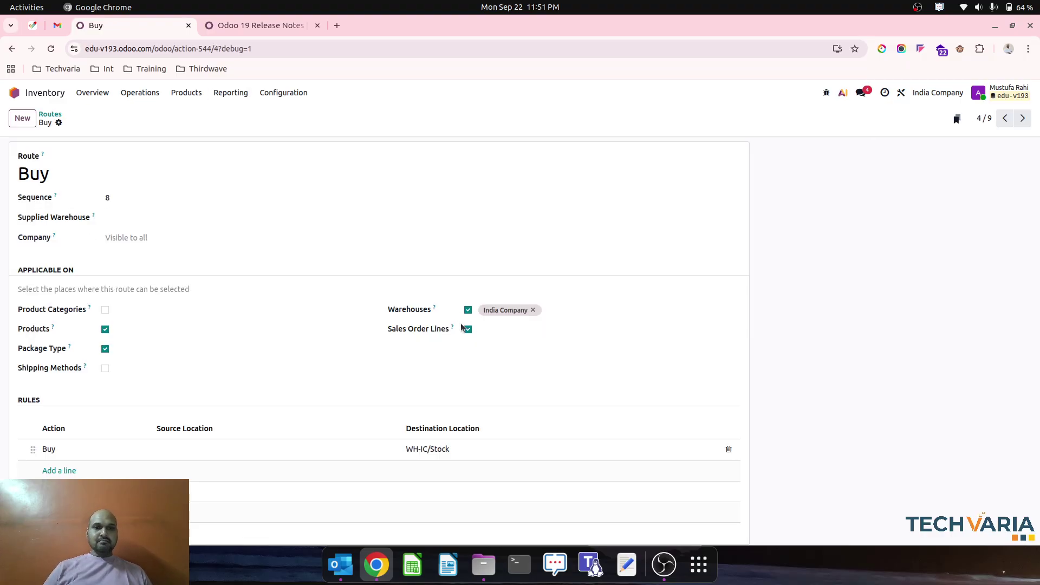
pyautogui.click(57, 115)
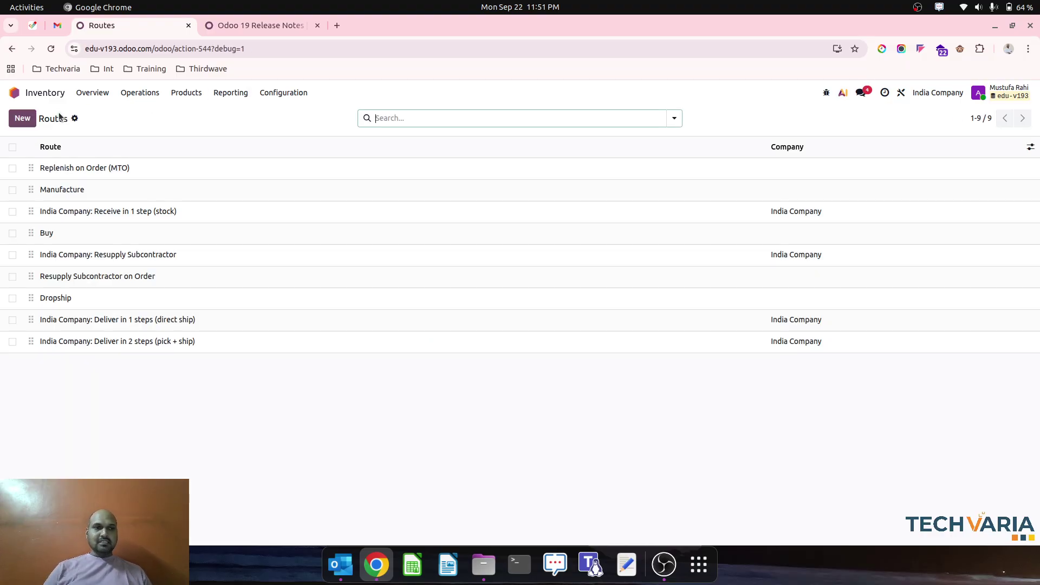
pyautogui.click(84, 169)
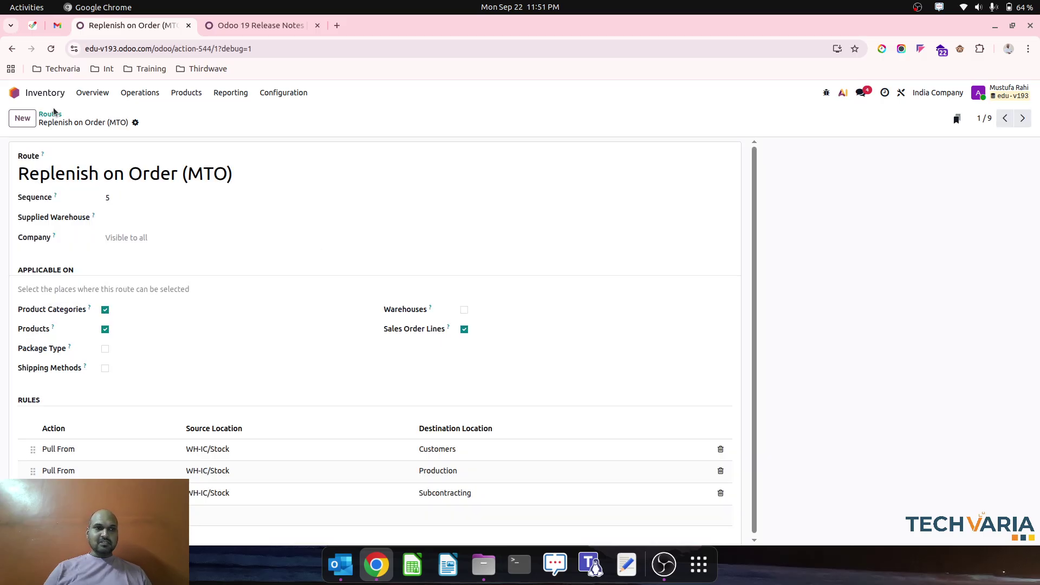
pyautogui.click(14, 92)
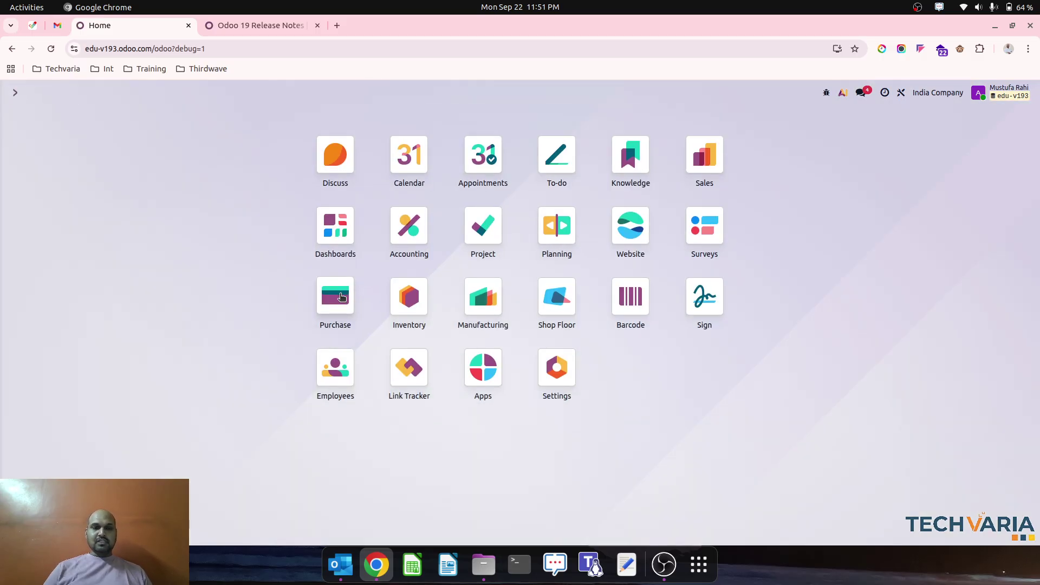
# Create and save the product 'MyProduct - test', then view its routes on the Inventory tab
pyautogui.click(407, 298)
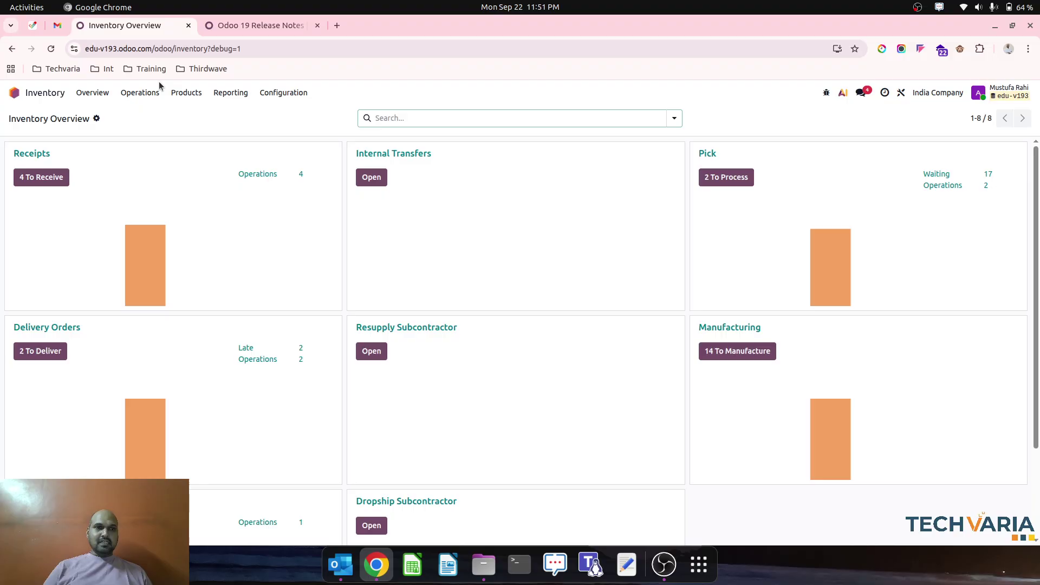
pyautogui.click(186, 93)
pyautogui.click(185, 112)
pyautogui.click(22, 118)
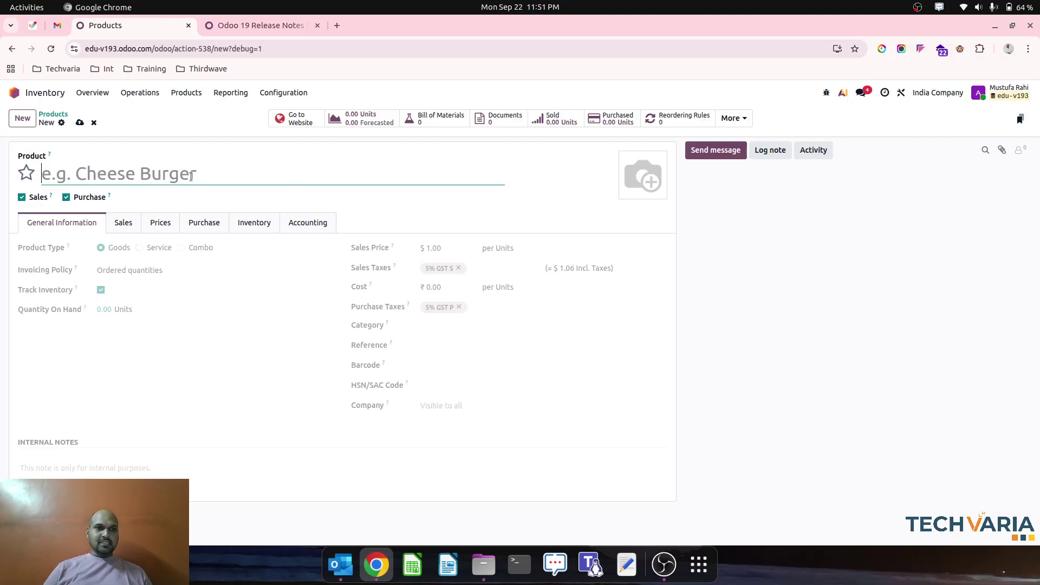
pyautogui.write('My')
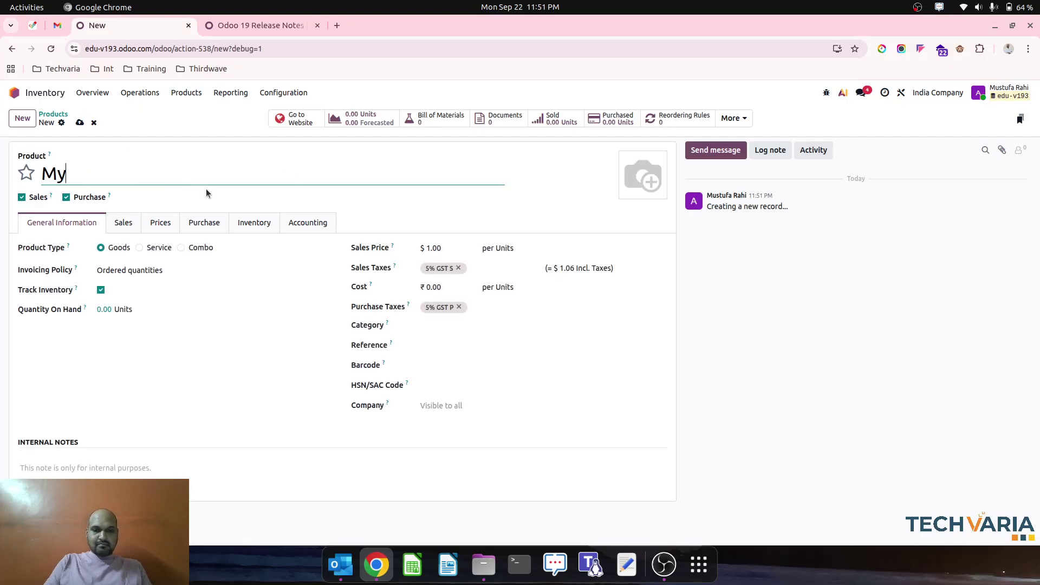
pyautogui.write('Product - test')
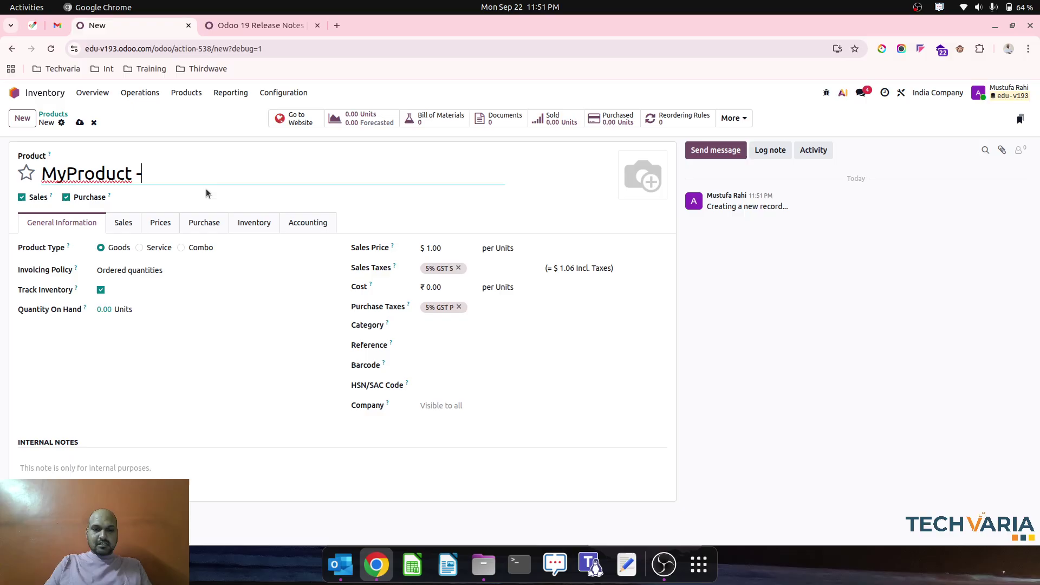
pyautogui.click(80, 123)
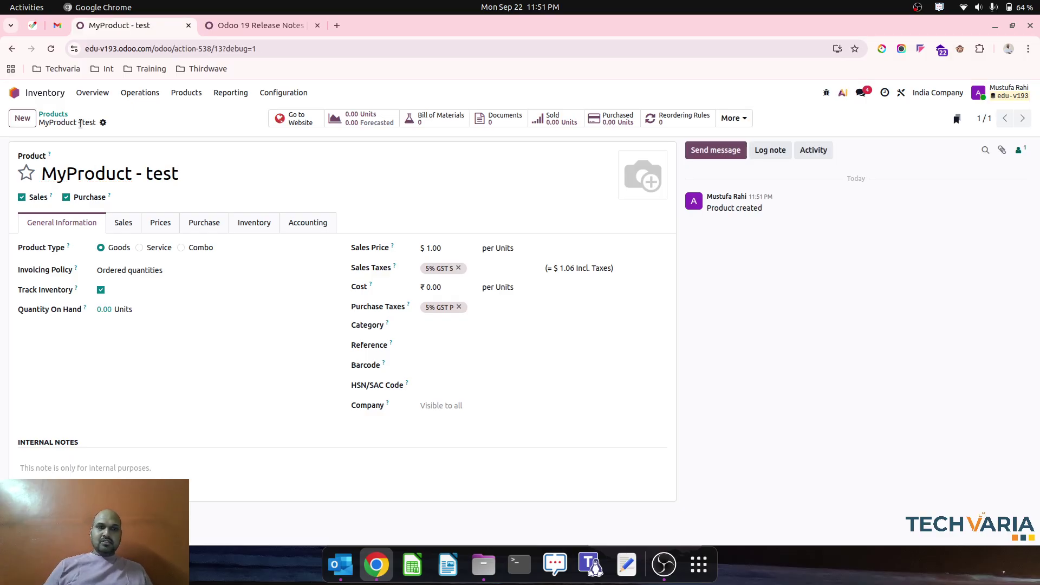
pyautogui.click(242, 221)
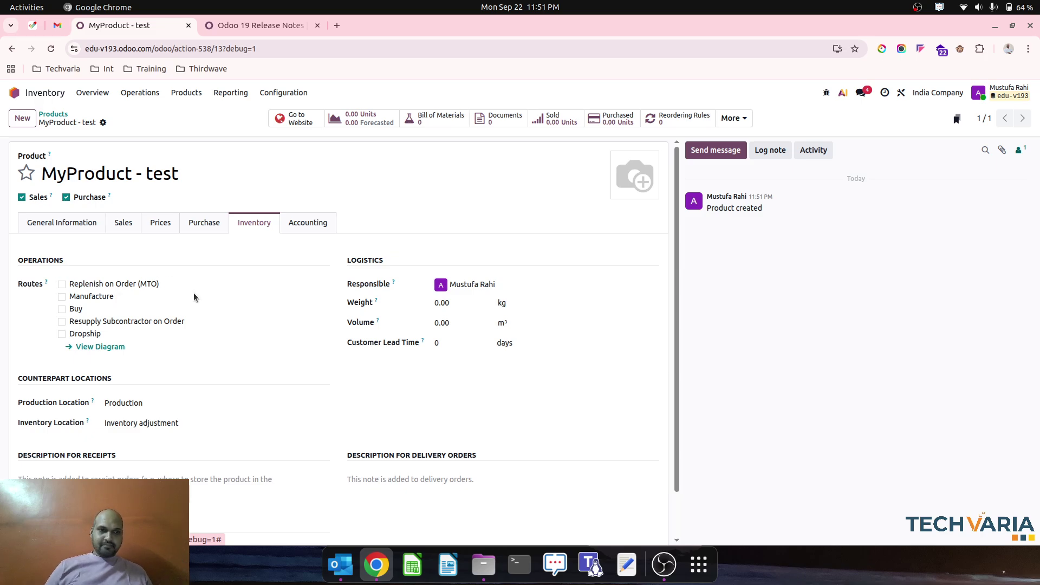
# Open MyProduct - test from the Purchase products list and show its Purchase tab
pyautogui.click(14, 92)
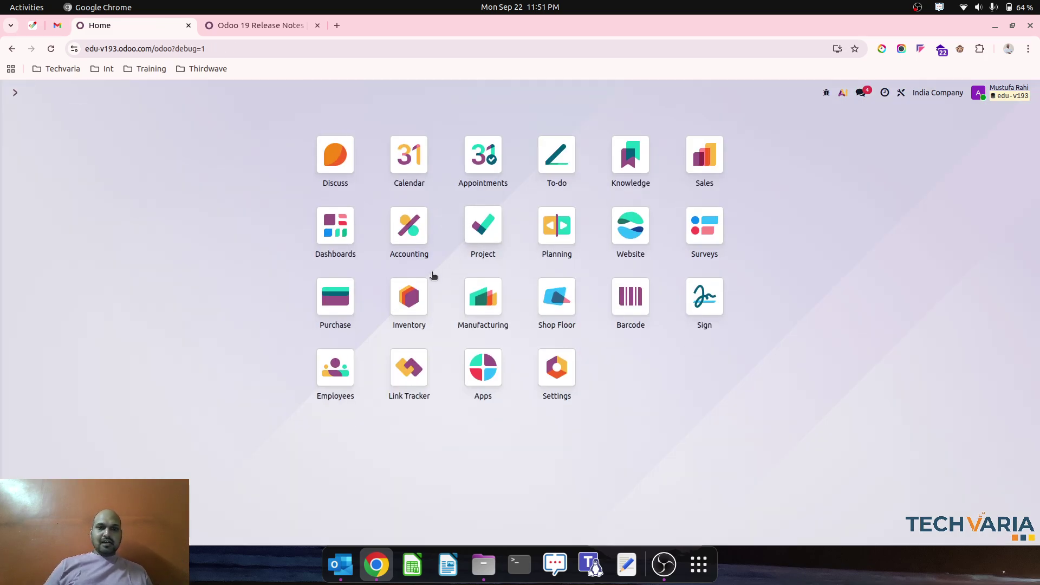
pyautogui.click(339, 304)
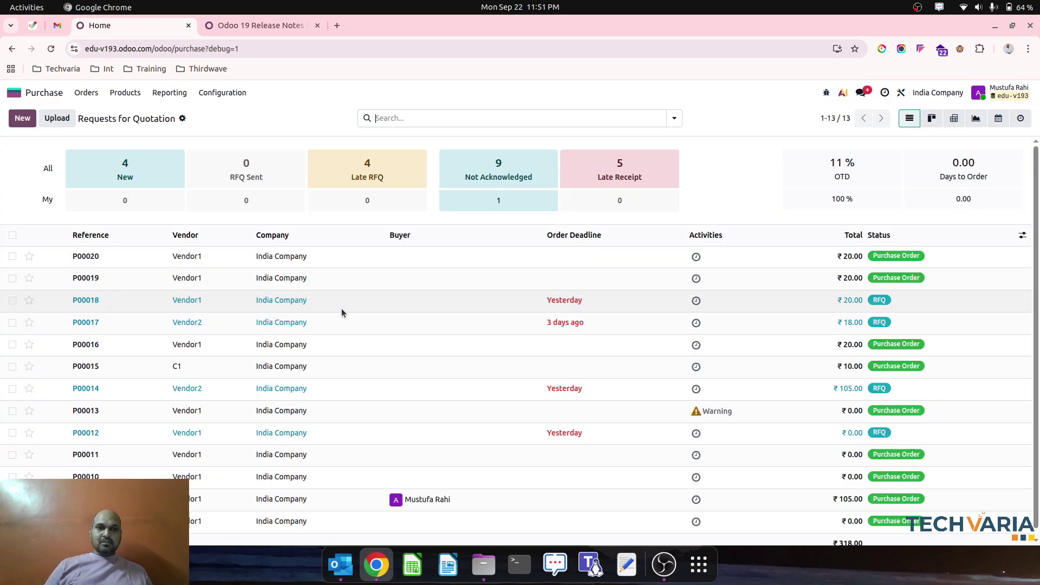
pyautogui.click(125, 93)
pyautogui.click(144, 114)
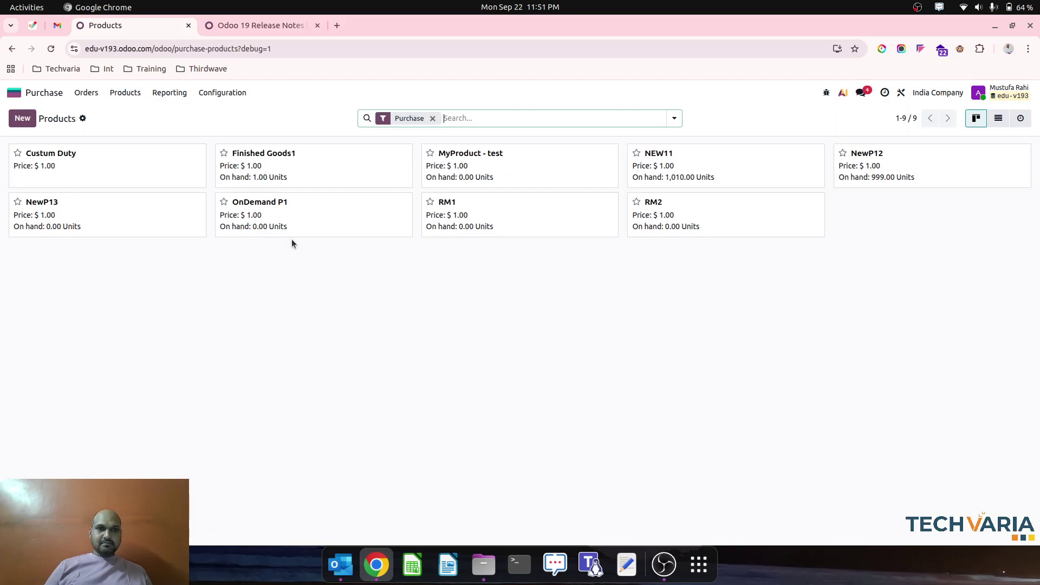
pyautogui.click(517, 172)
pyautogui.click(254, 223)
pyautogui.click(204, 222)
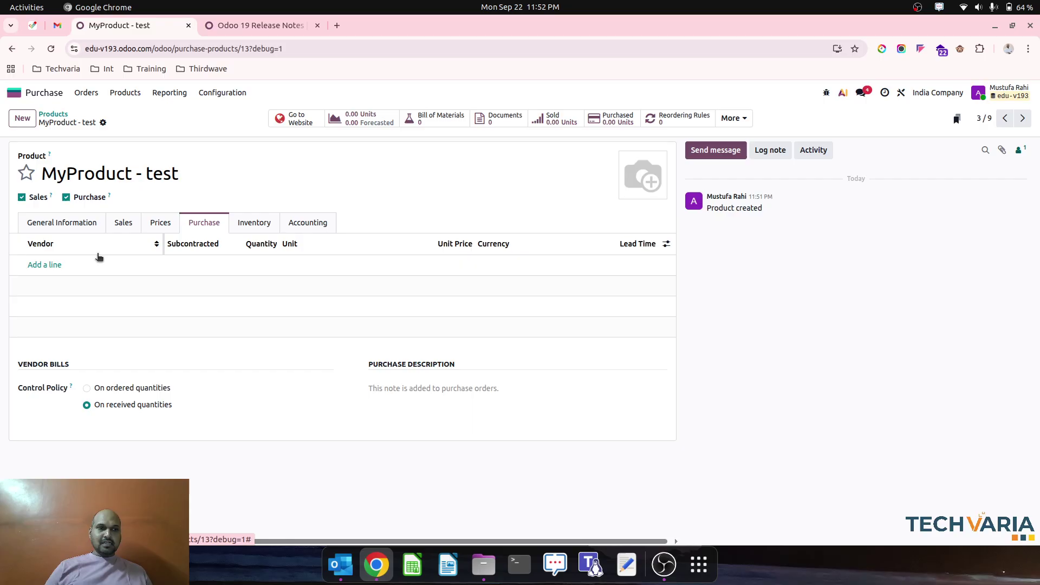
# Add a new vendor Vendor3 at unit price 10.00 and save the product
pyautogui.click(46, 265)
pyautogui.write('V')
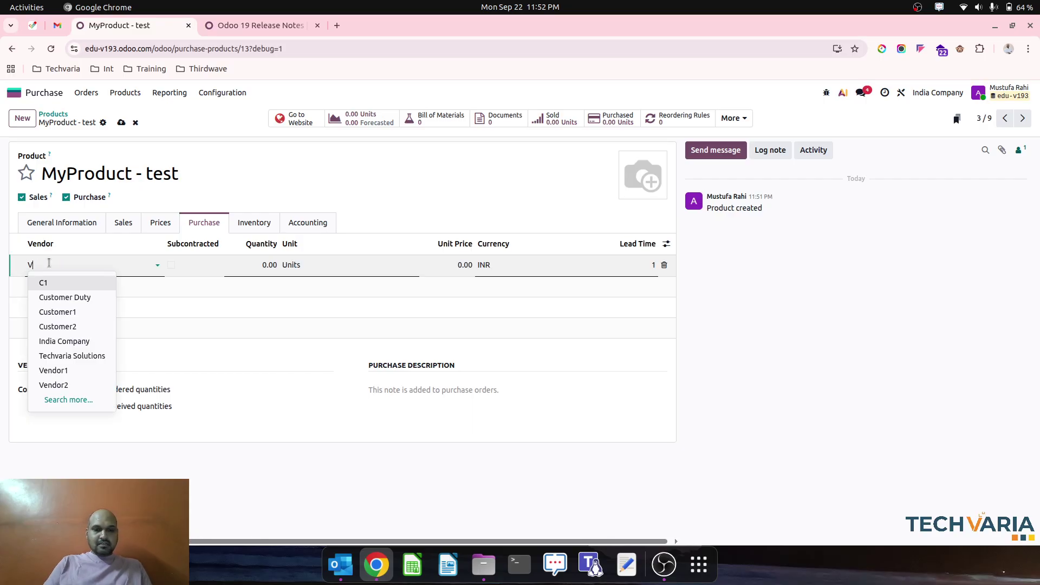
pyautogui.write('endor')
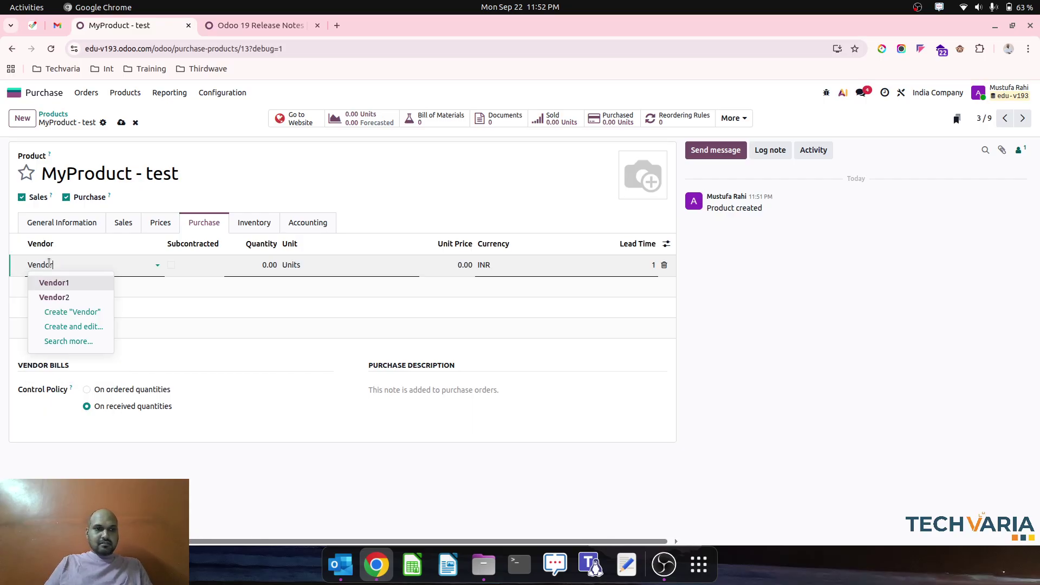
pyautogui.press('Down')
pyautogui.write('r')
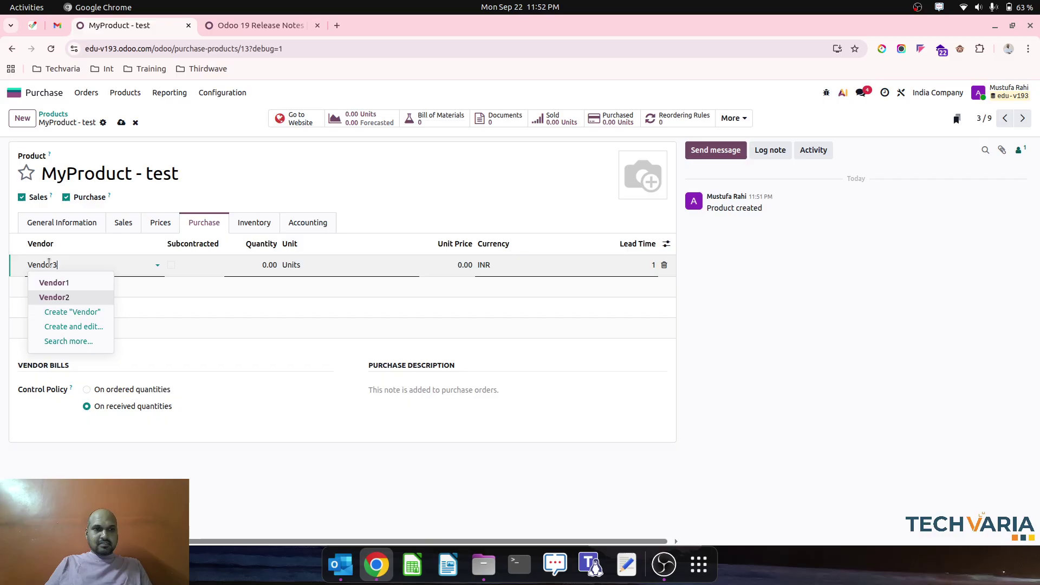
pyautogui.write('3')
pyautogui.press('Return')
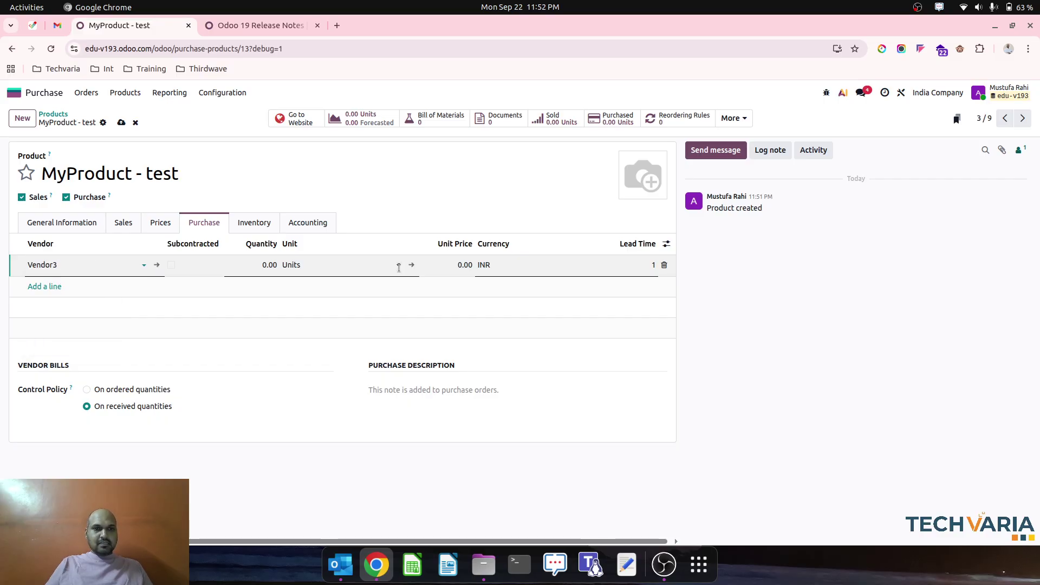
pyautogui.write('10')
pyautogui.press('Tab')
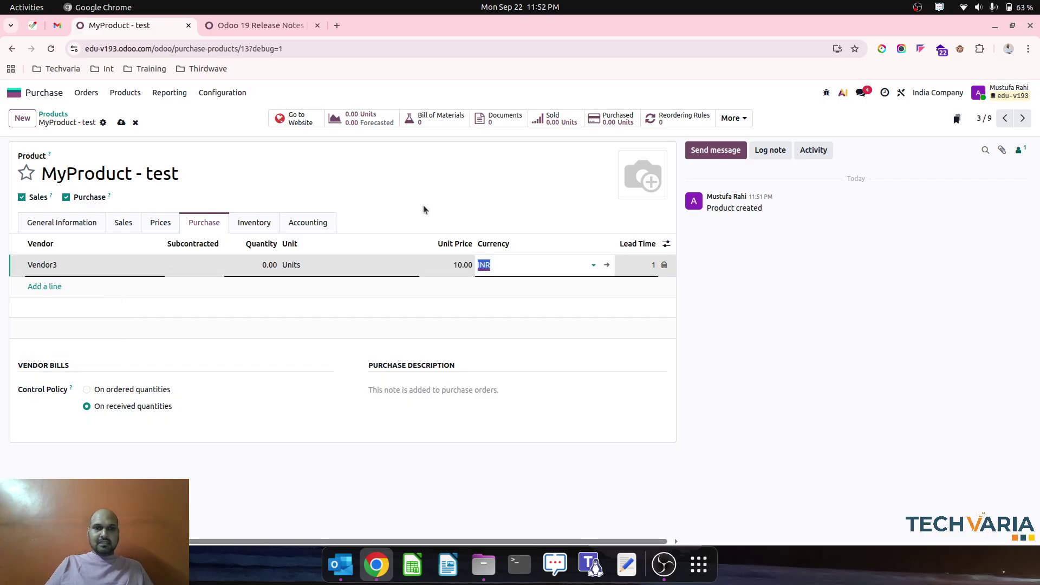
pyautogui.click(130, 143)
pyautogui.click(121, 123)
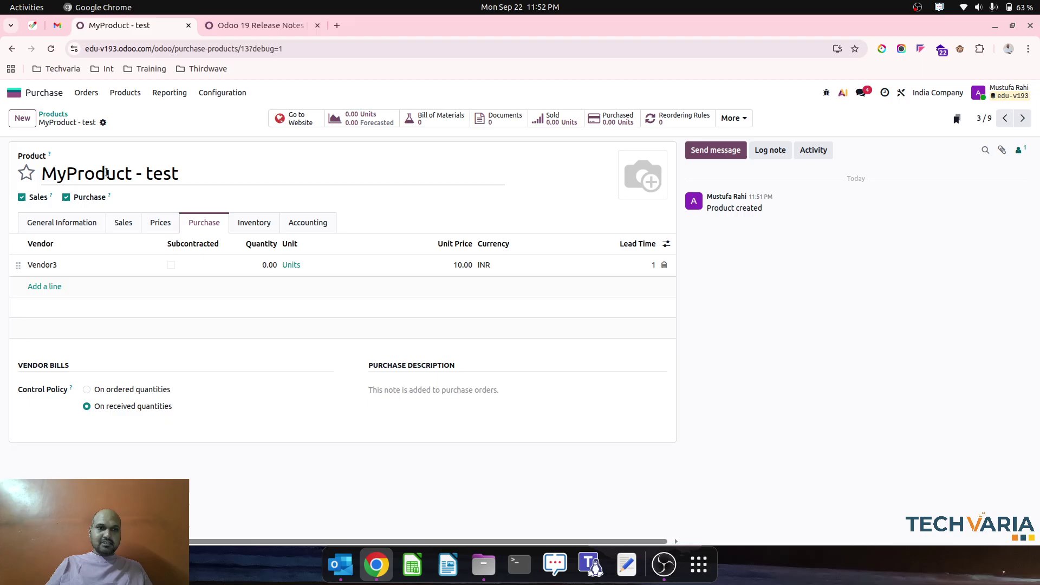
pyautogui.click(62, 116)
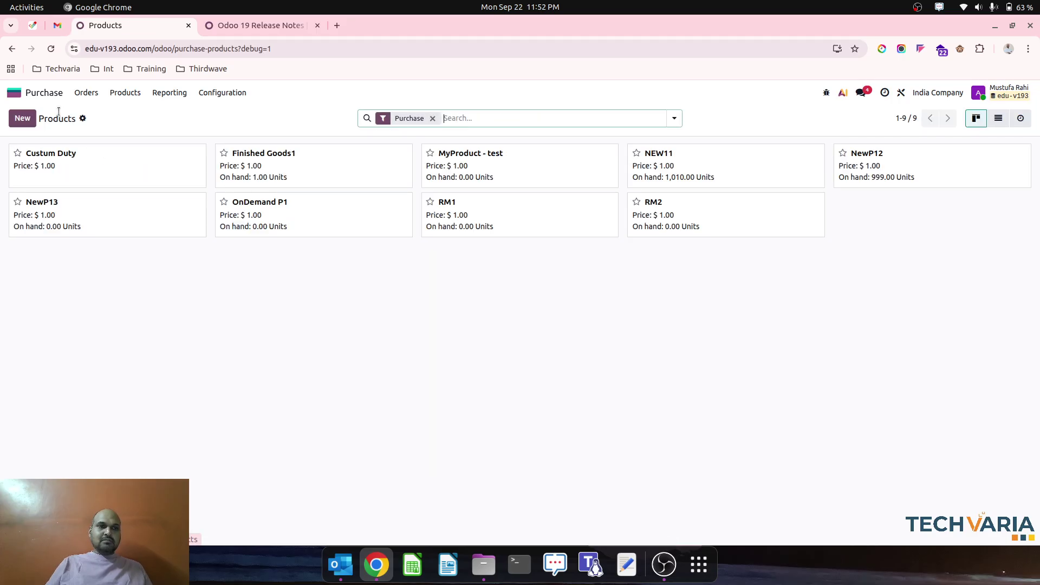
pyautogui.click(86, 92)
pyautogui.click(86, 92)
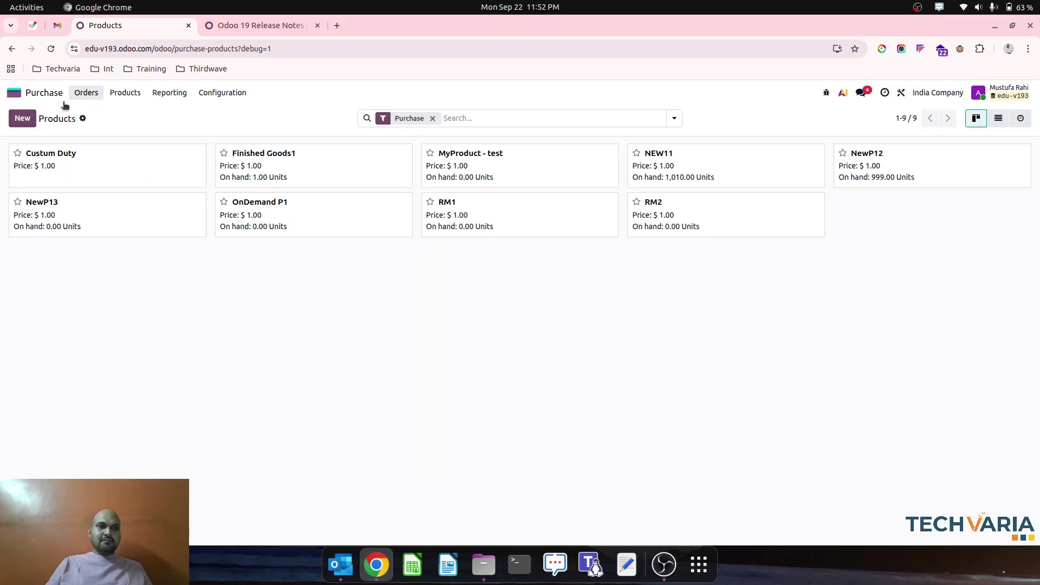
# Replenish 100 units of MyProduct - test via the Buy route, generating order P00021
pyautogui.click(433, 172)
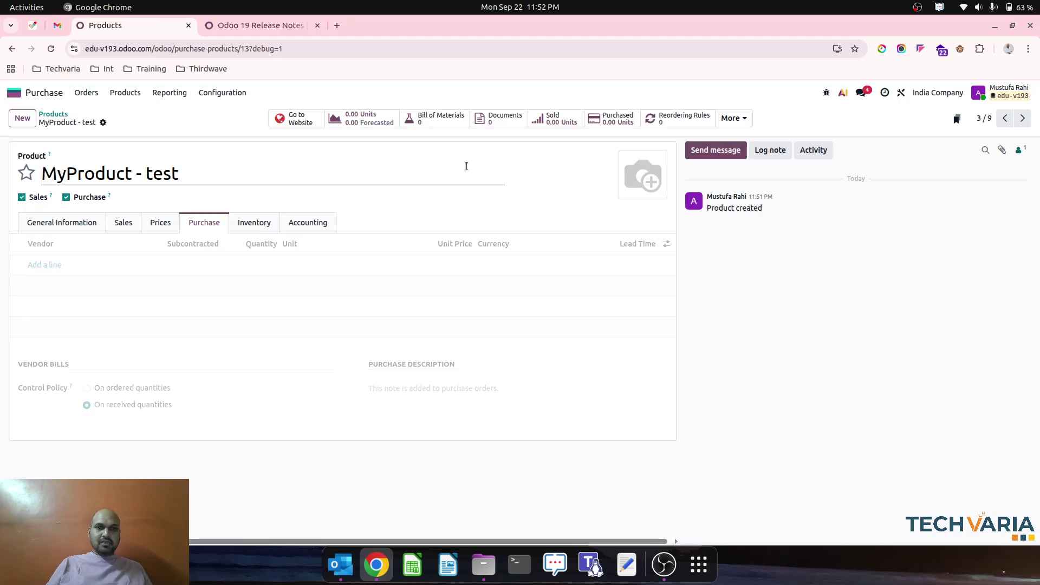
pyautogui.click(103, 123)
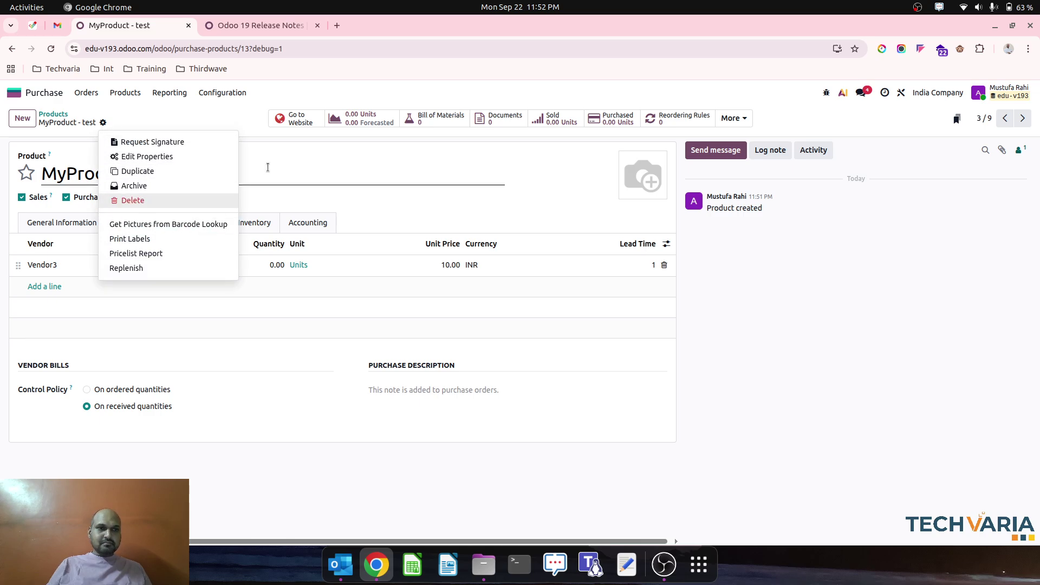
pyautogui.click(204, 267)
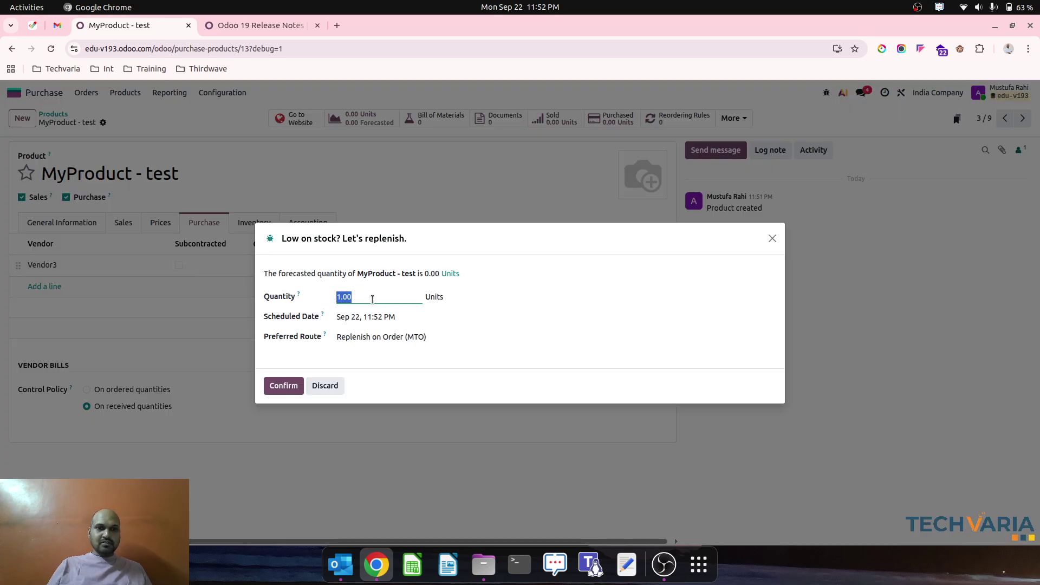
pyautogui.click(495, 336)
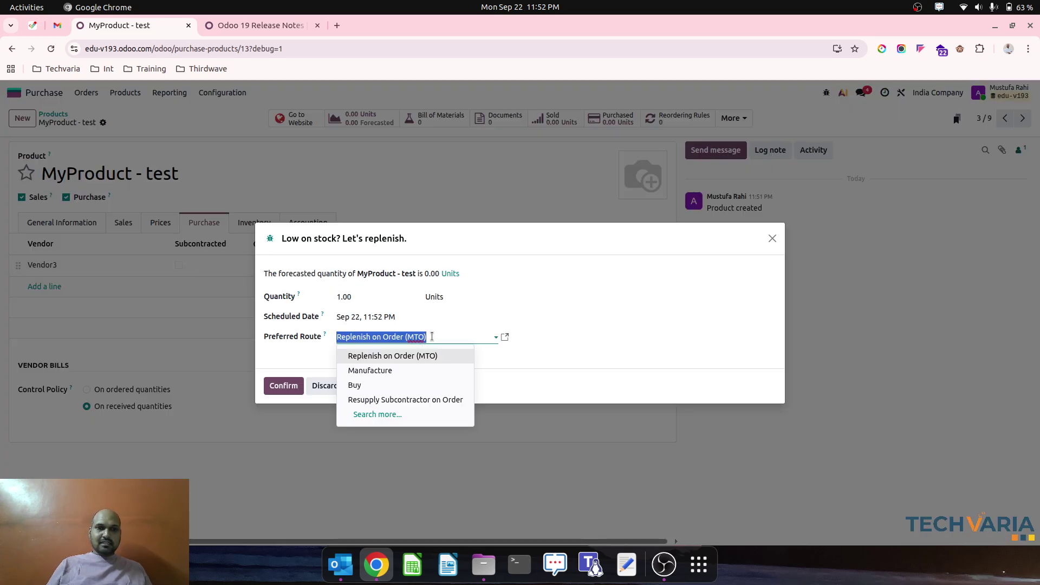
pyautogui.click(384, 383)
pyautogui.click(359, 290)
pyautogui.write('1')
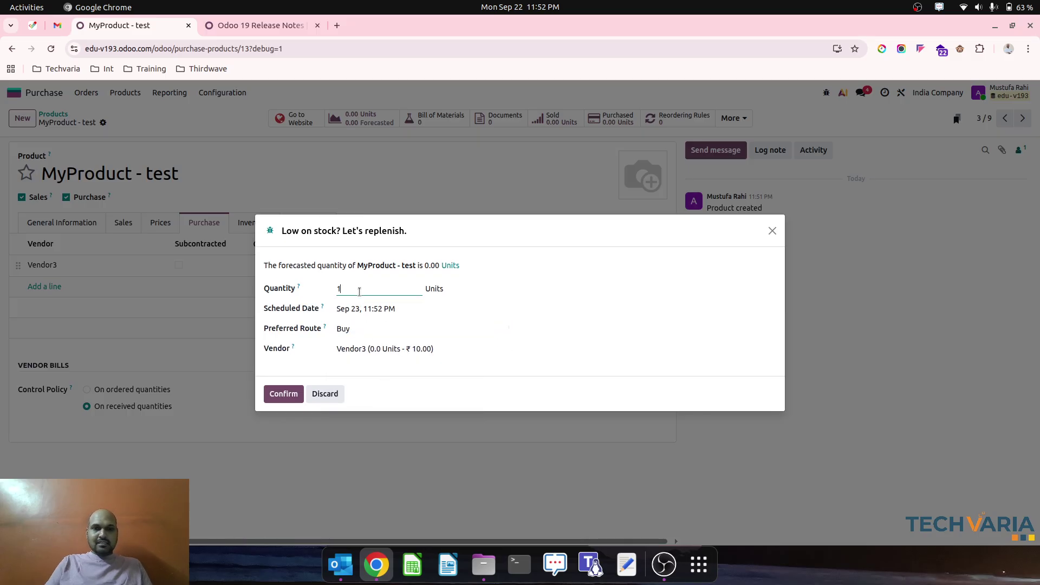
pyautogui.write('00')
pyautogui.click(283, 394)
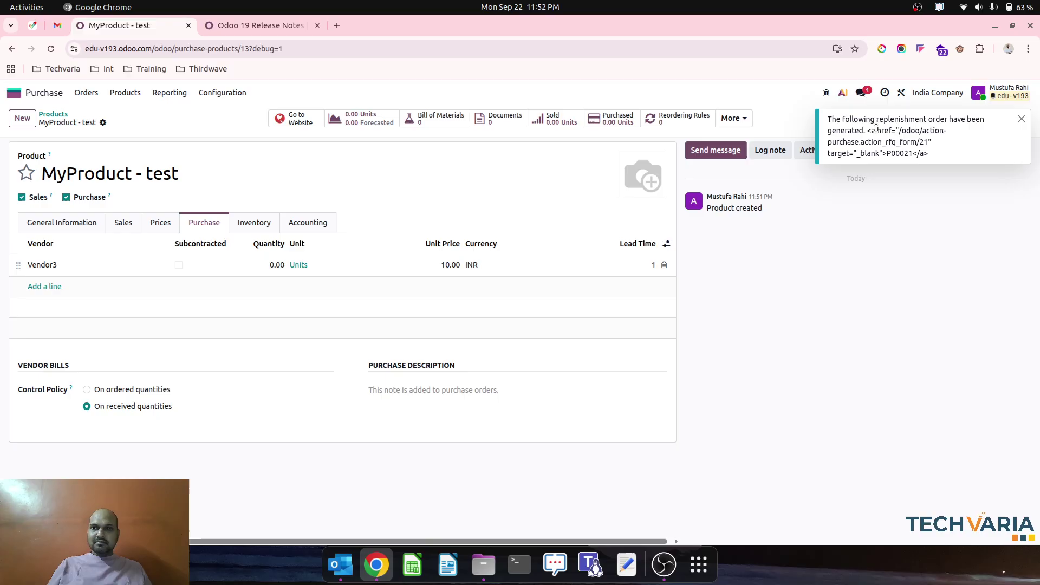
pyautogui.click(1020, 117)
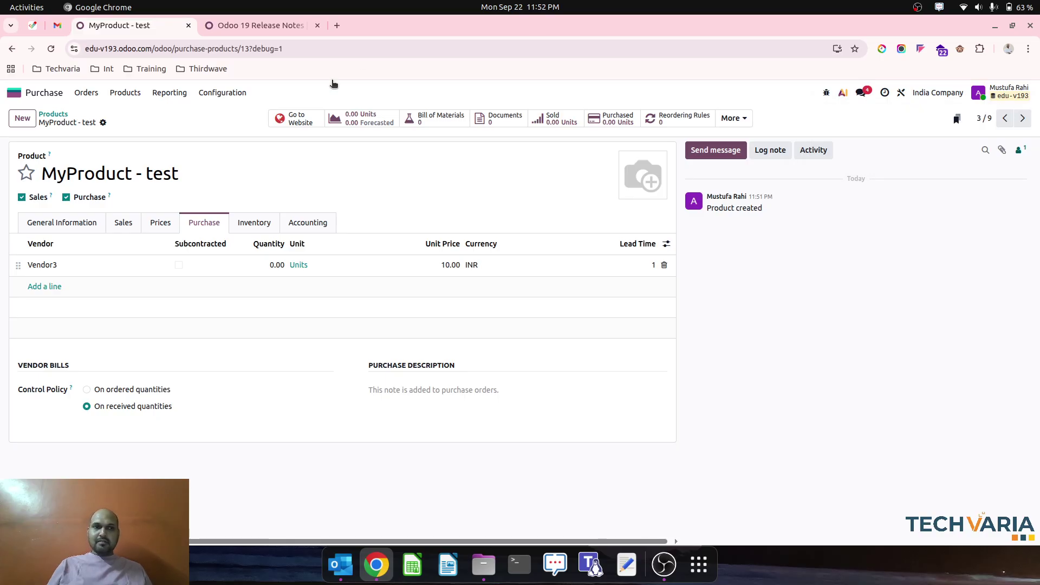
# Confirm RFQ P00021 as a purchase order
pyautogui.click(86, 92)
pyautogui.click(106, 116)
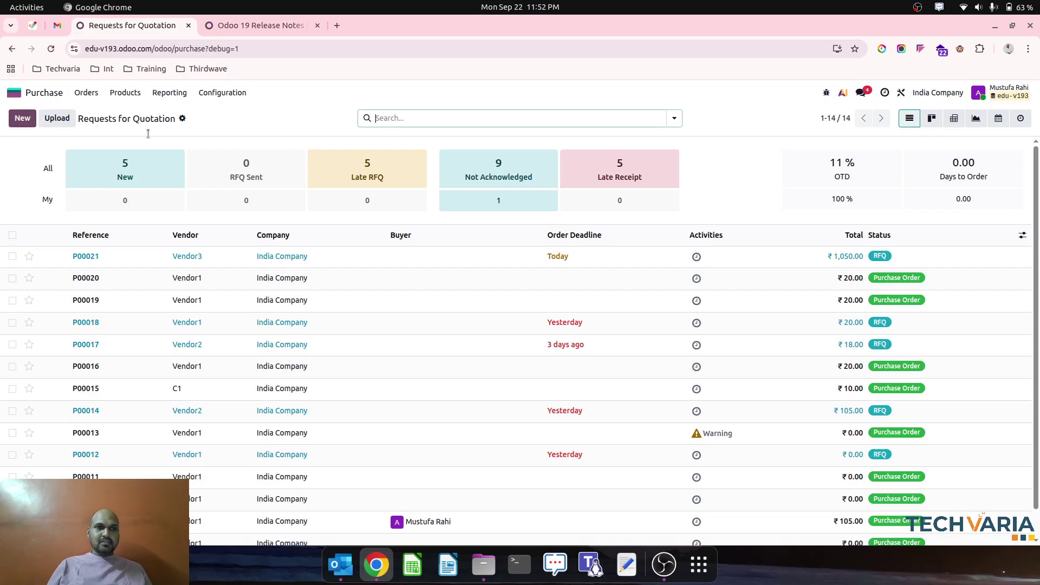
pyautogui.click(158, 255)
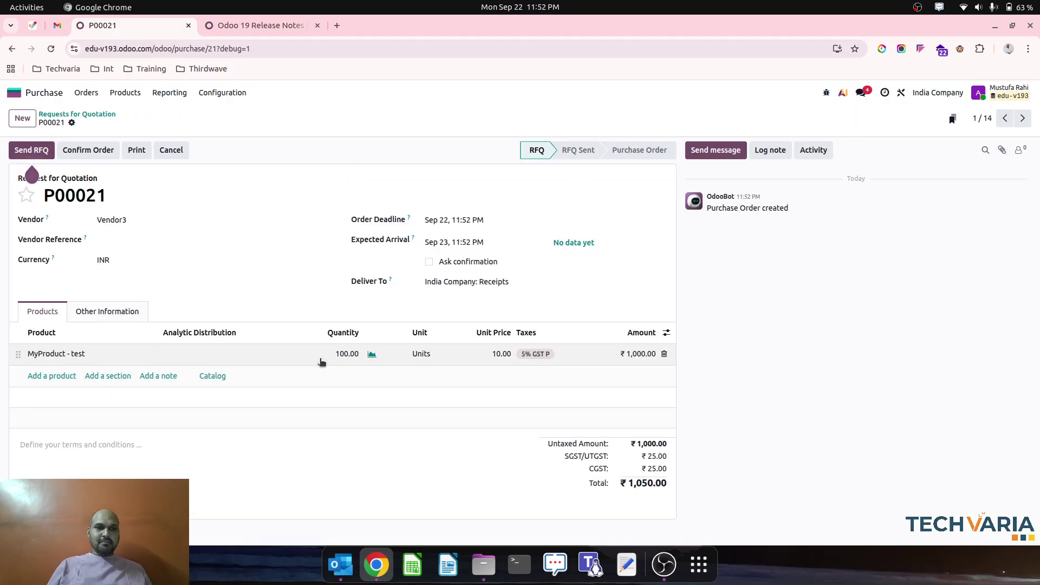
pyautogui.click(88, 150)
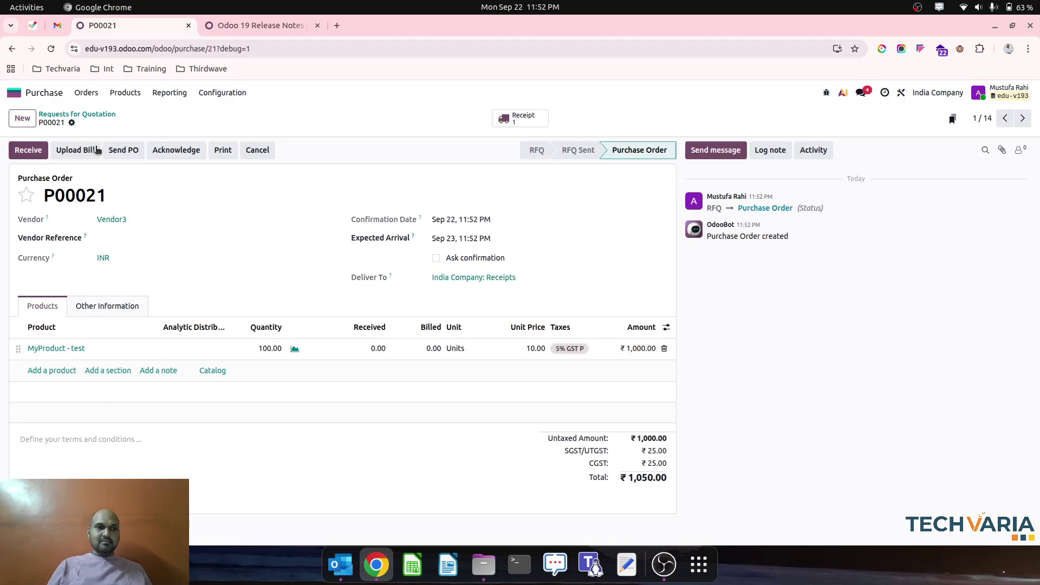
# Validate the P00021 receipt for all 100 units
pyautogui.click(517, 117)
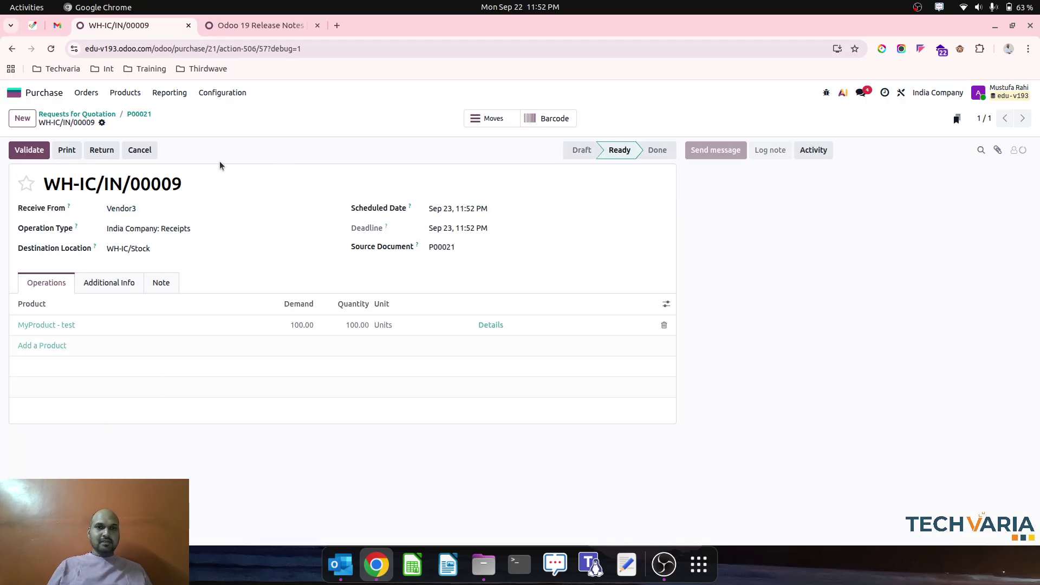
pyautogui.click(30, 152)
pyautogui.click(139, 115)
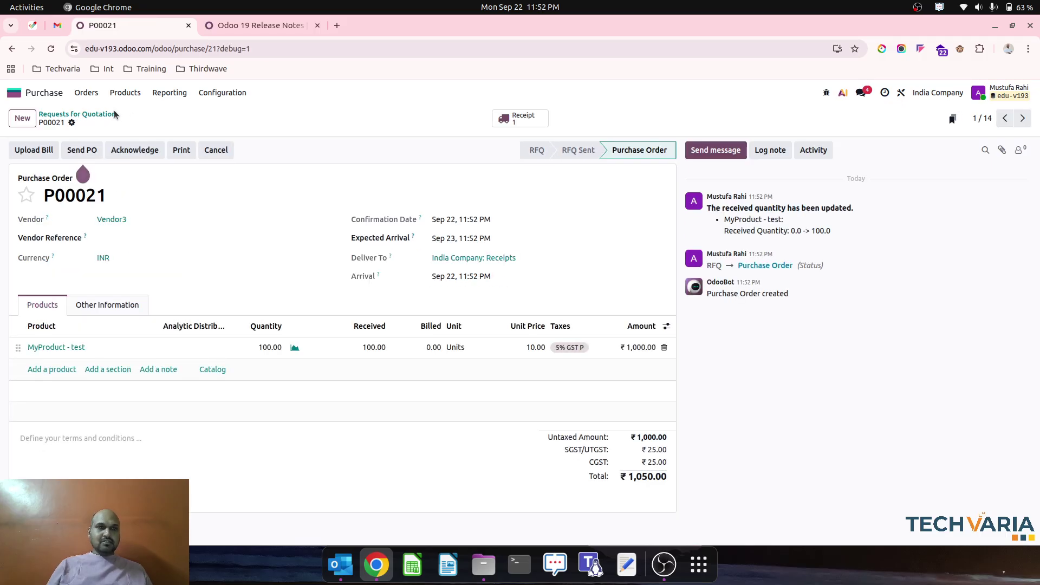
pyautogui.click(107, 114)
# Start a new Sales quotation for Customer1 with a MyProduct - test line
pyautogui.click(14, 92)
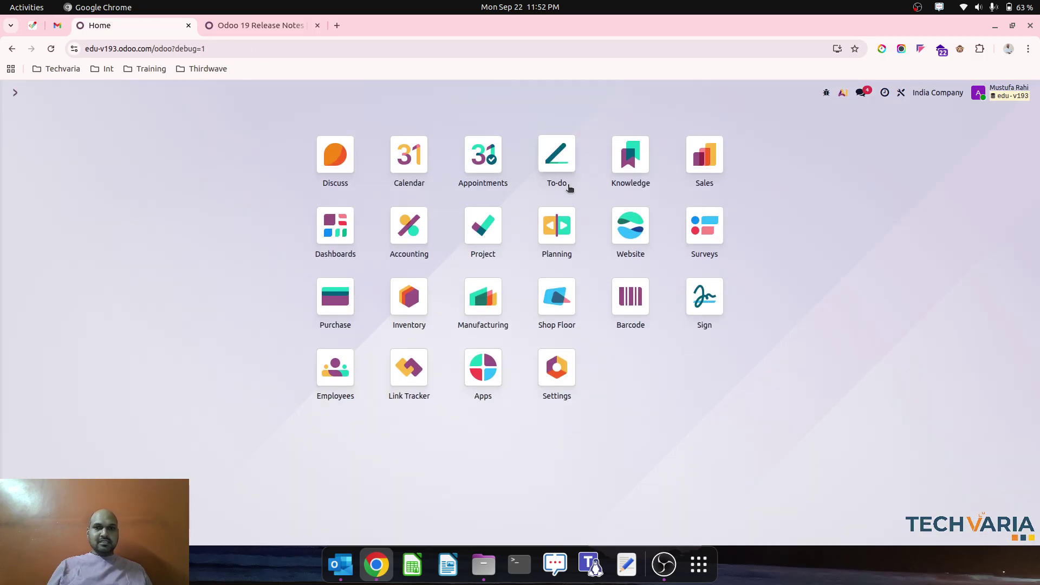
pyautogui.click(702, 156)
pyautogui.click(22, 114)
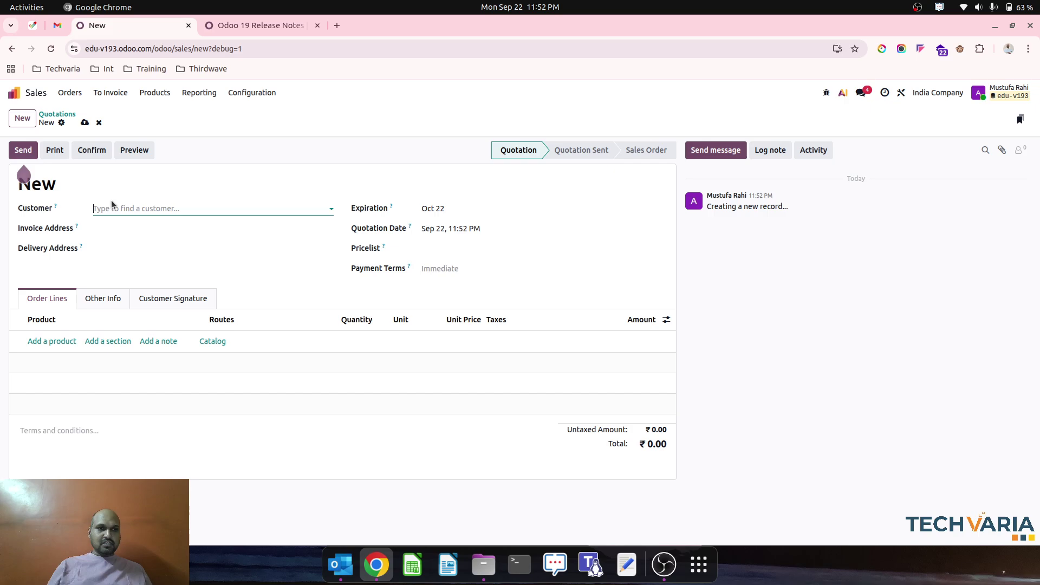
pyautogui.click(117, 208)
pyautogui.click(130, 232)
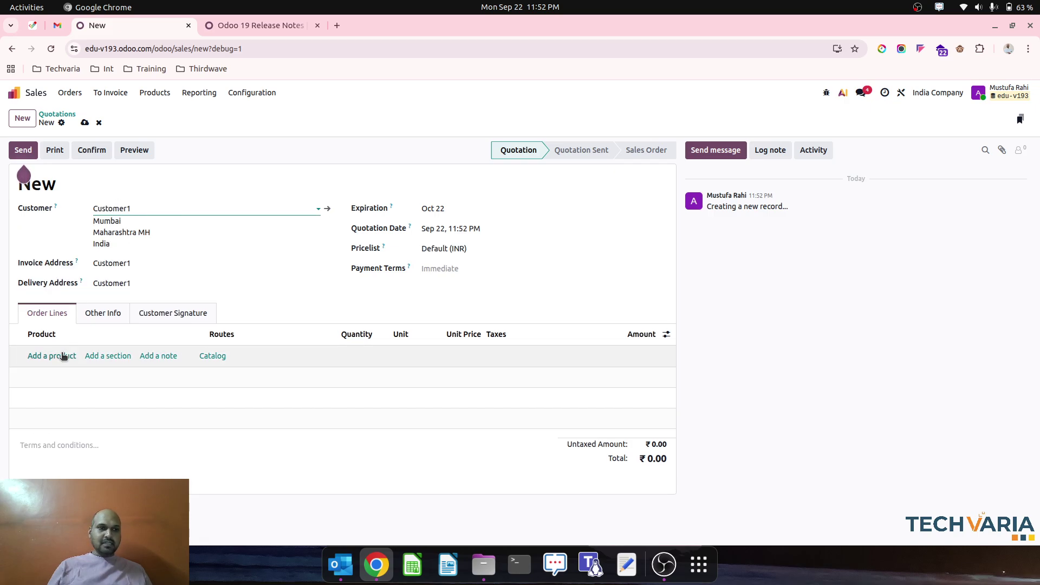
pyautogui.click(61, 356)
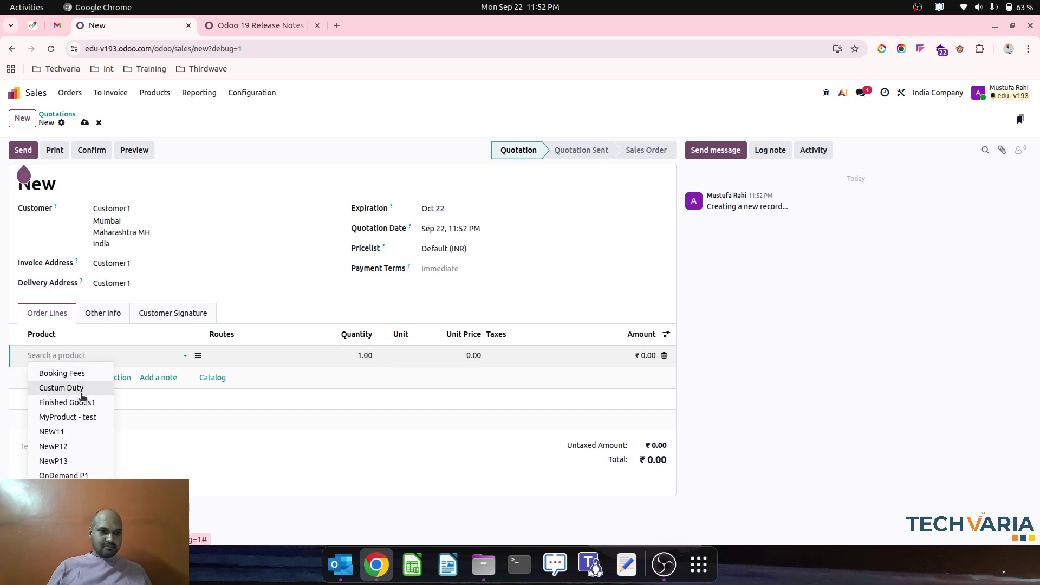
pyautogui.press('Escape')
pyautogui.click(86, 415)
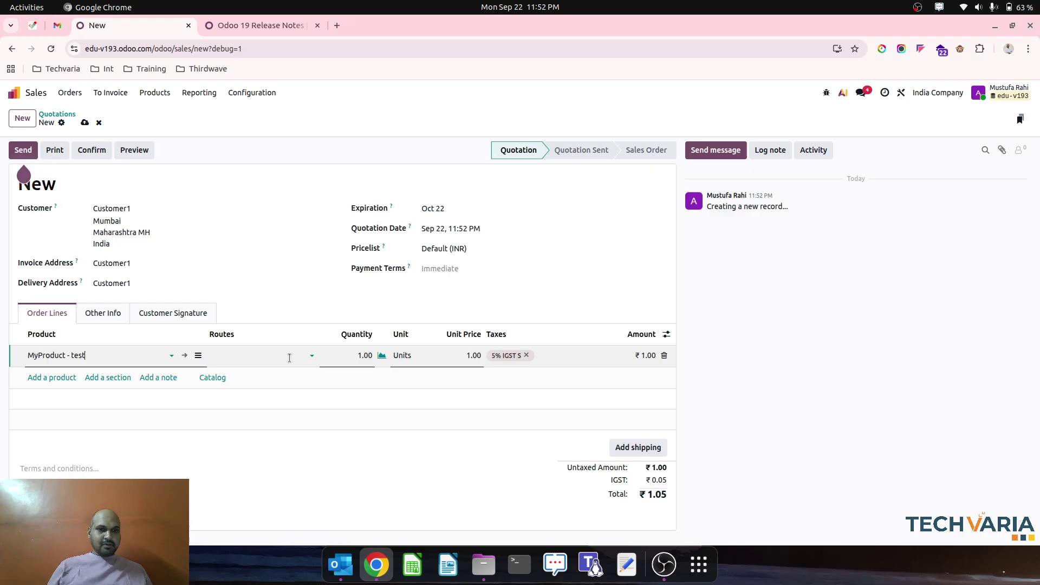
# Set the order line to 10 units at a unit price of 50
pyautogui.click(380, 356)
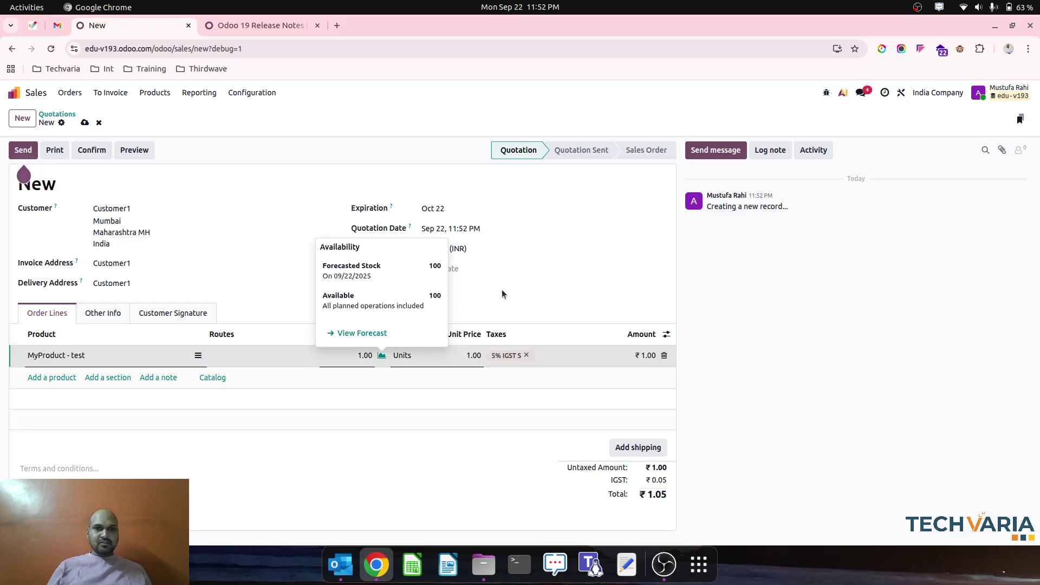
pyautogui.click(501, 294)
pyautogui.click(360, 355)
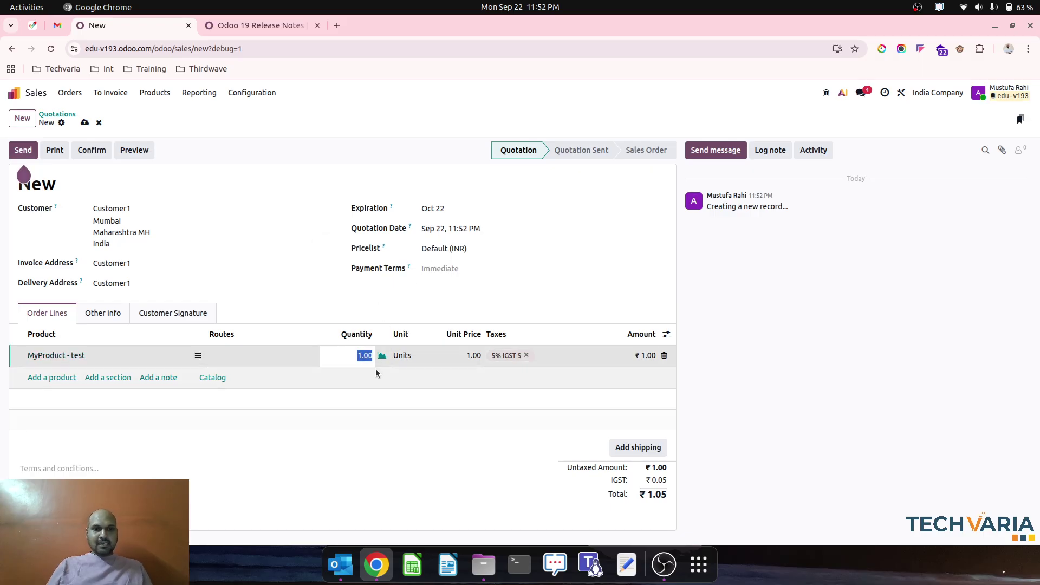
pyautogui.write('10')
pyautogui.press('Tab')
pyautogui.click(470, 356)
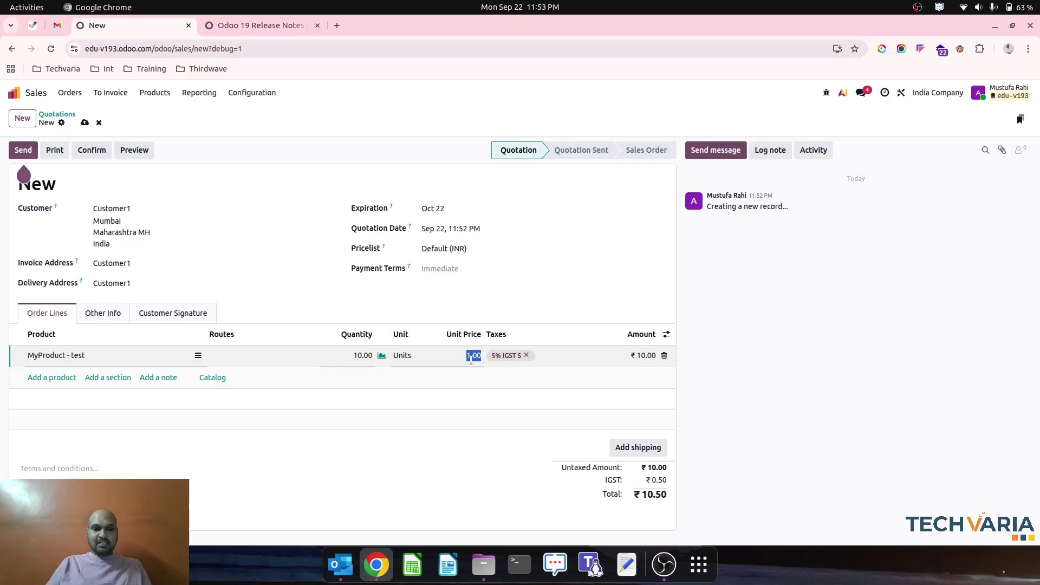
pyautogui.write('50')
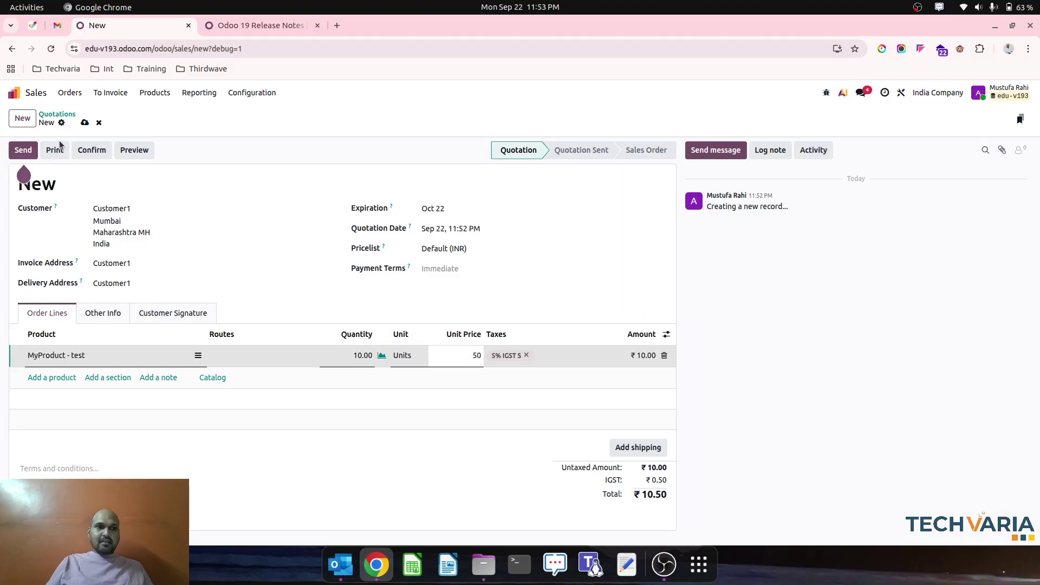
# Confirm the order as S00031 and validate its pick transfer
pyautogui.click(87, 152)
pyautogui.click(536, 120)
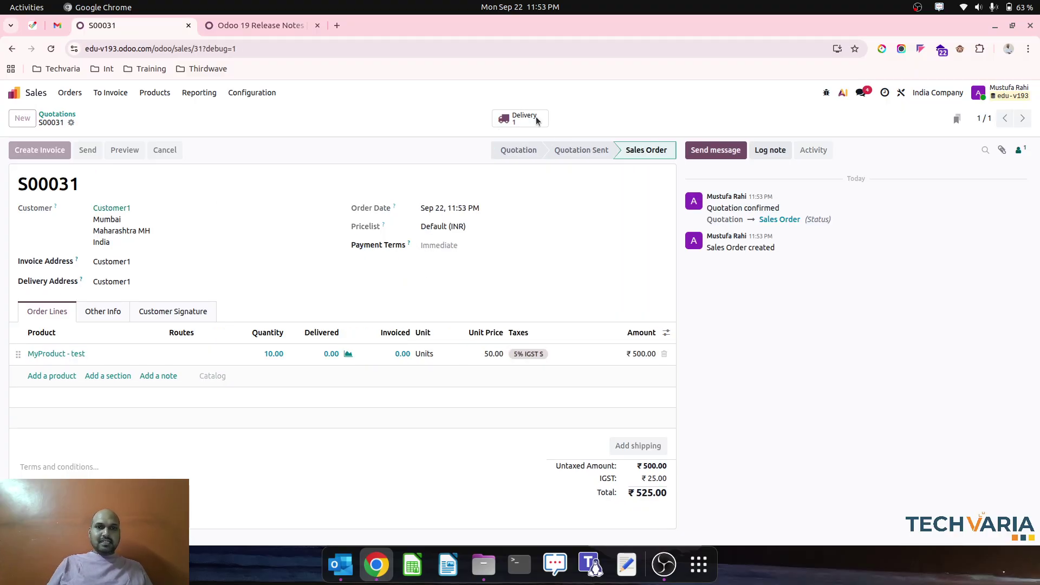
pyautogui.click(30, 150)
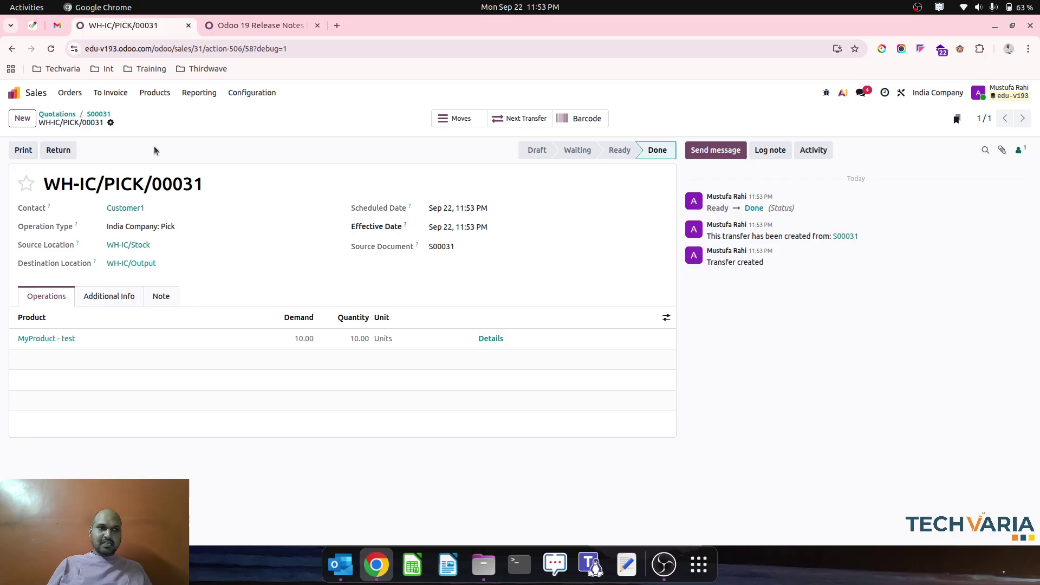
pyautogui.click(98, 114)
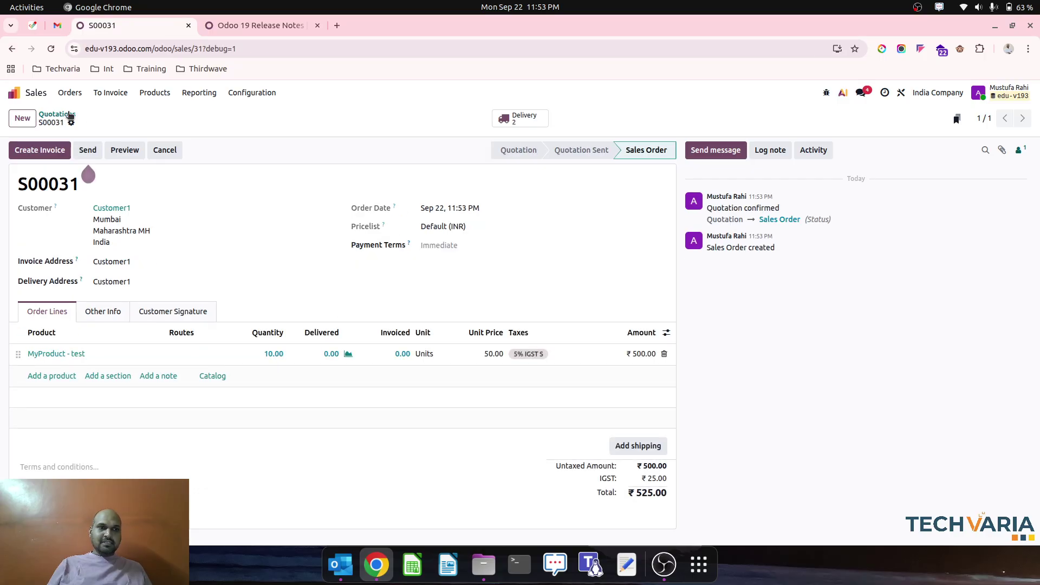
# Create a new quotation for Customer2 with 500 units of MyProduct - test
pyautogui.click(25, 119)
pyautogui.click(146, 209)
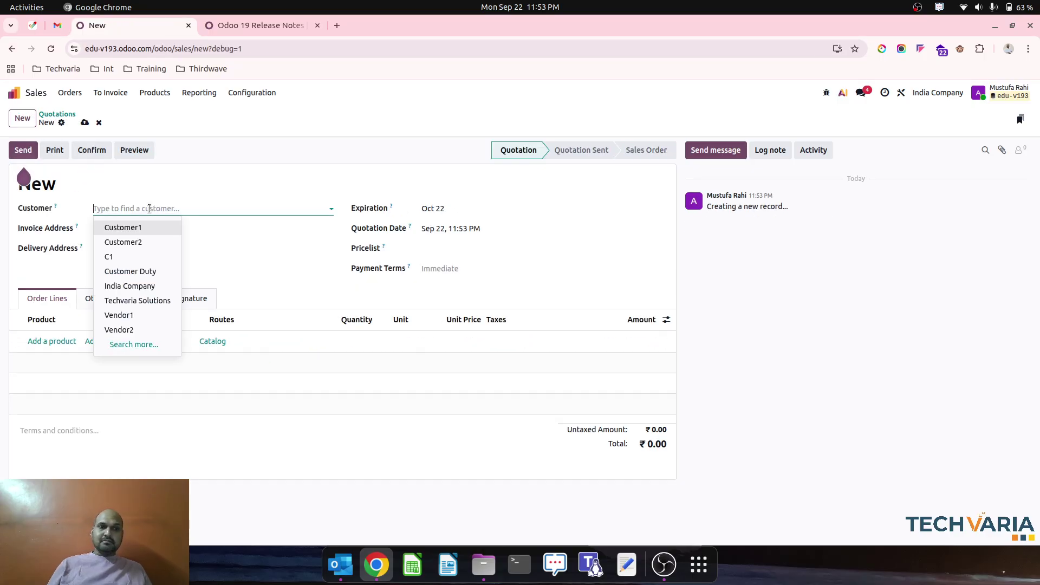
pyautogui.click(138, 241)
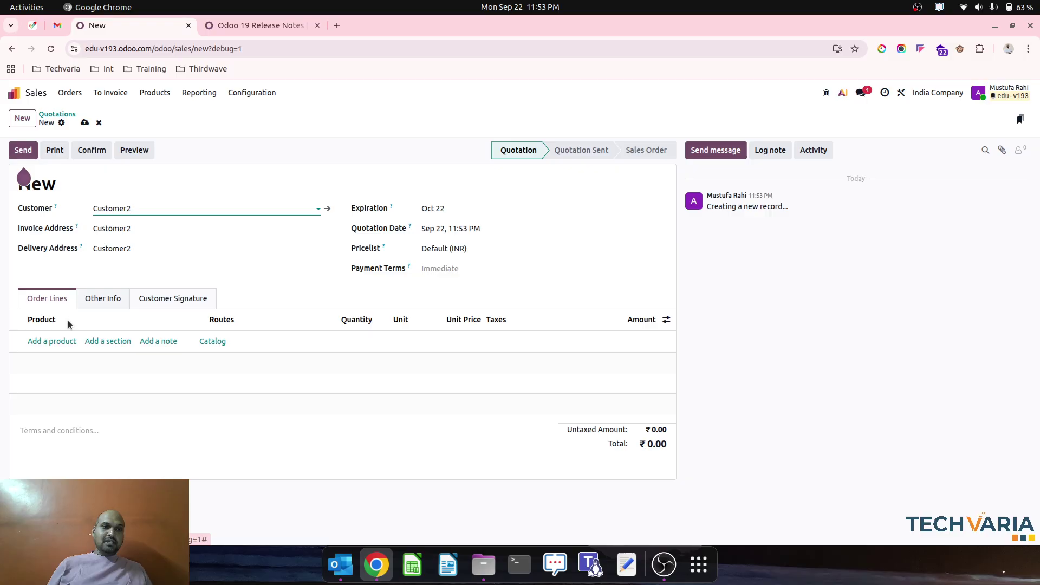
pyautogui.click(56, 341)
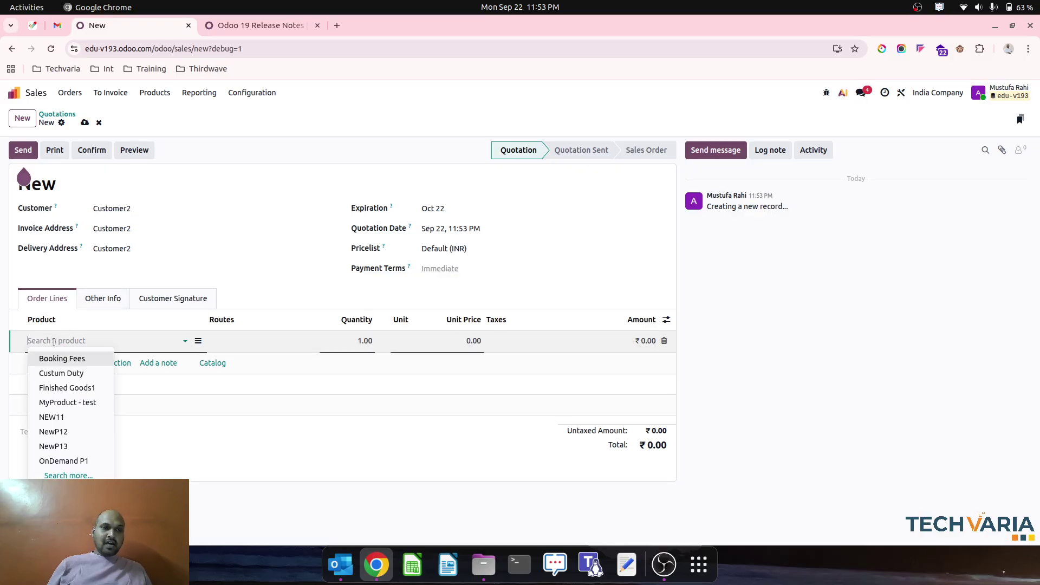
pyautogui.click(67, 402)
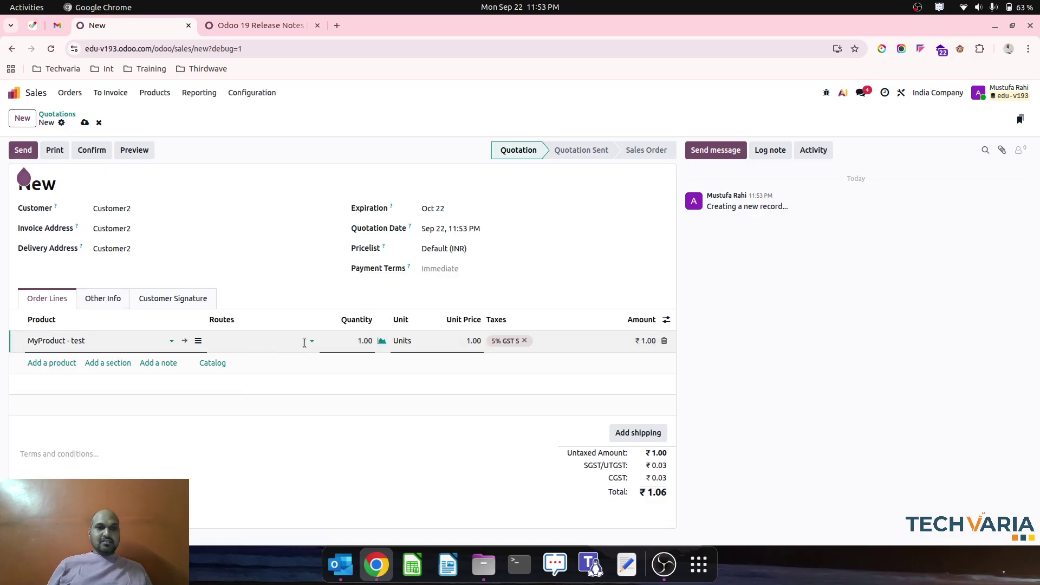
pyautogui.click(347, 339)
pyautogui.click(382, 341)
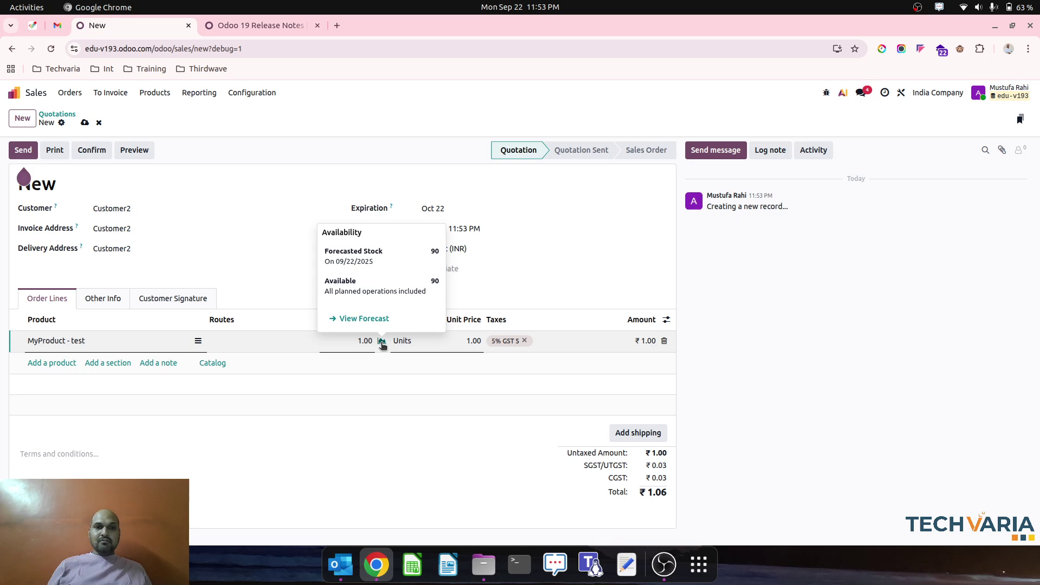
pyautogui.click(336, 345)
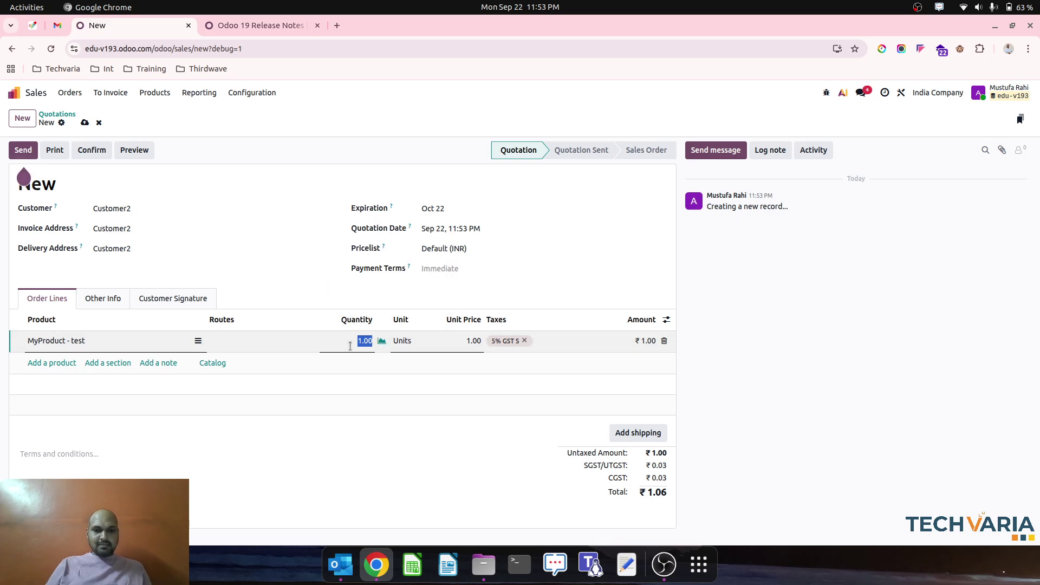
pyautogui.click(378, 347)
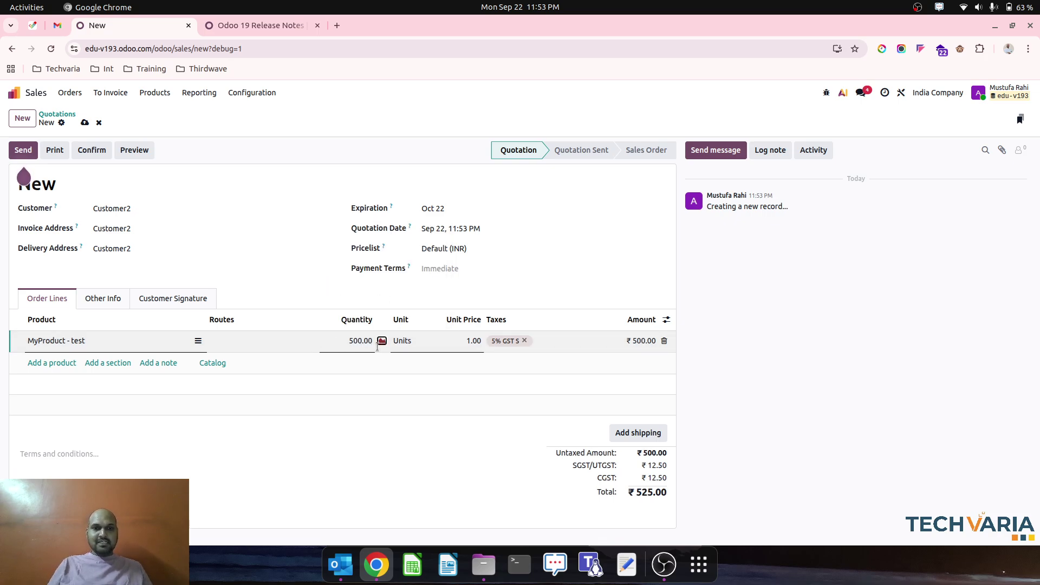
pyautogui.click(382, 341)
pyautogui.click(473, 297)
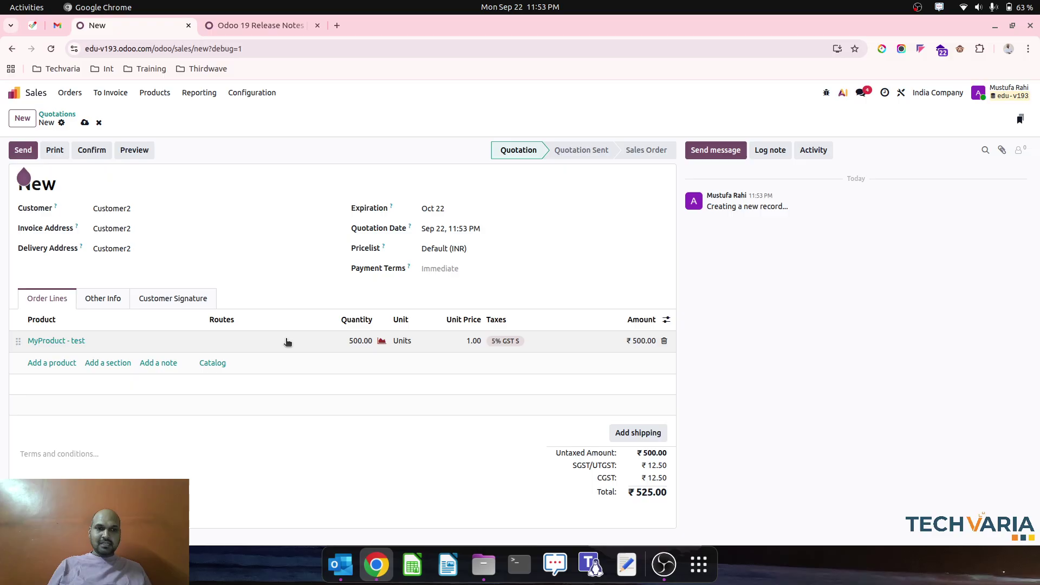
# Add the Replenish on Order (MTO) and Buy routes to the order line
pyautogui.click(258, 336)
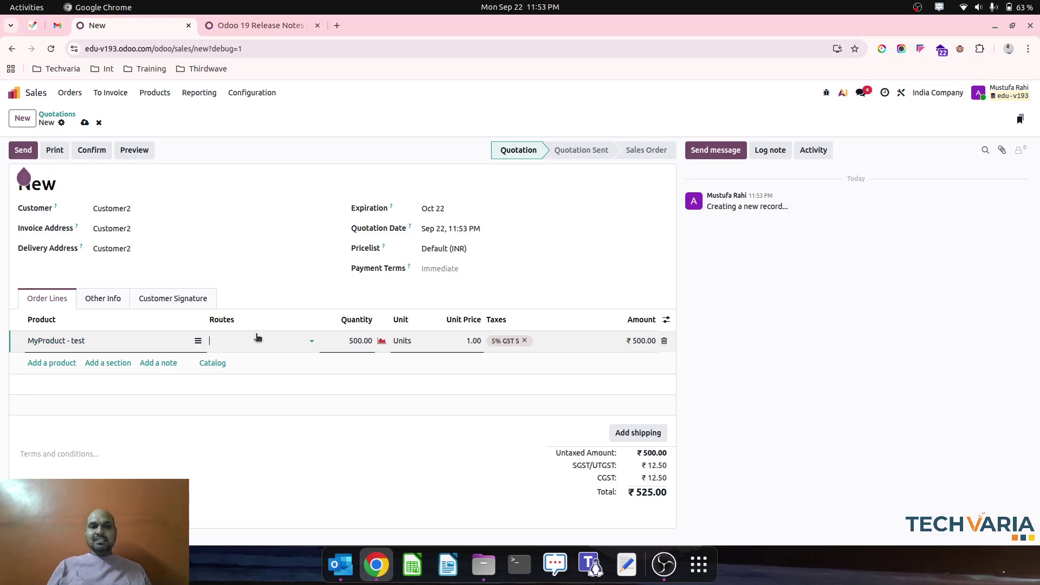
pyautogui.click(239, 339)
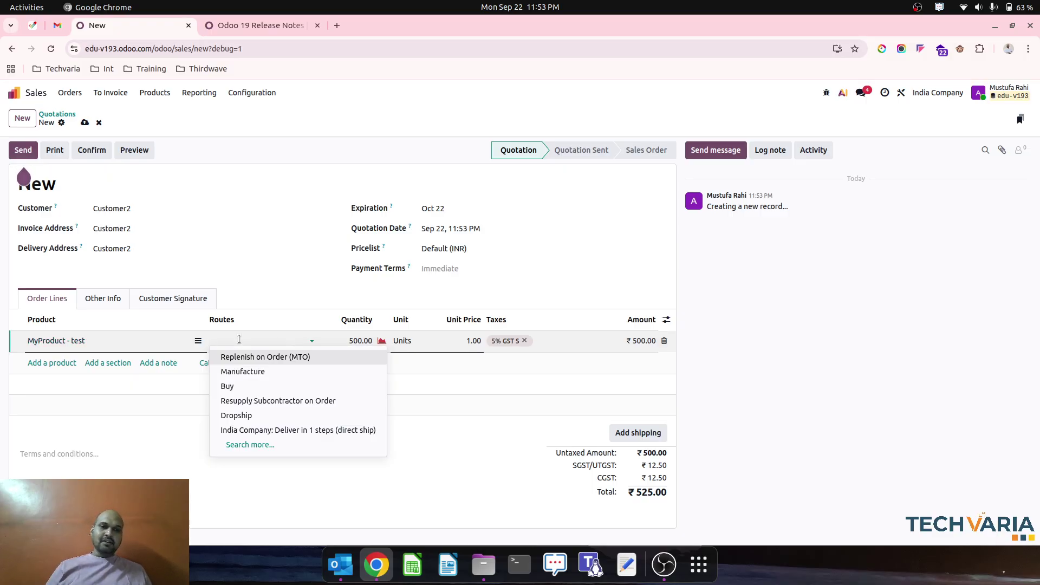
pyautogui.click(245, 358)
pyautogui.click(270, 353)
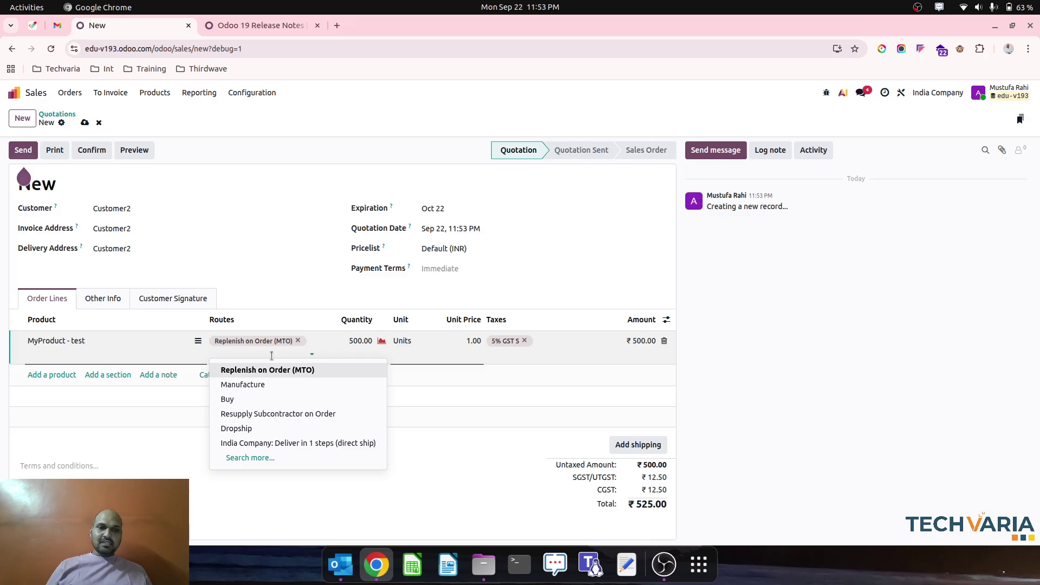
pyautogui.click(227, 399)
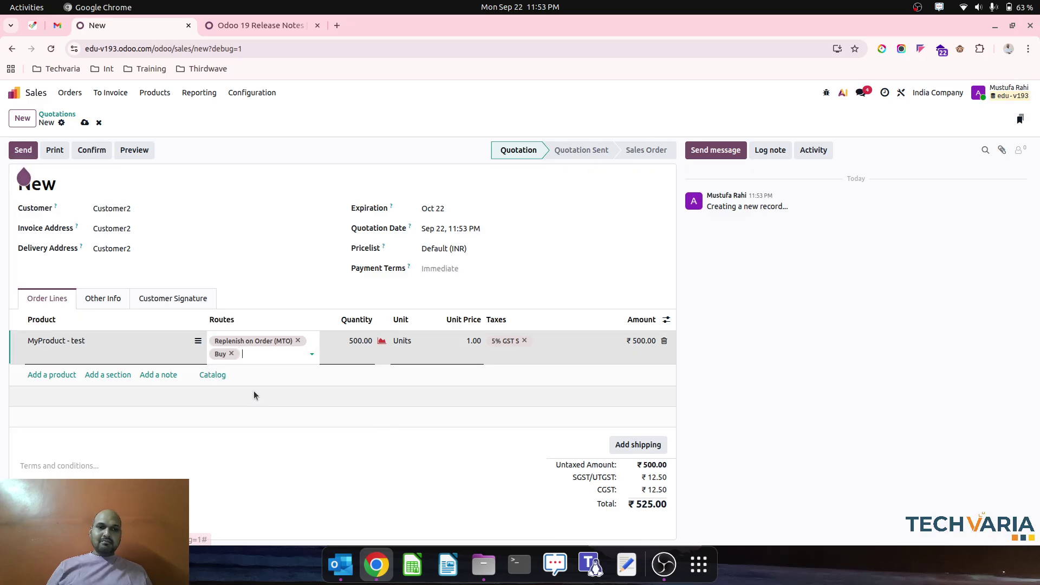
pyautogui.click(273, 150)
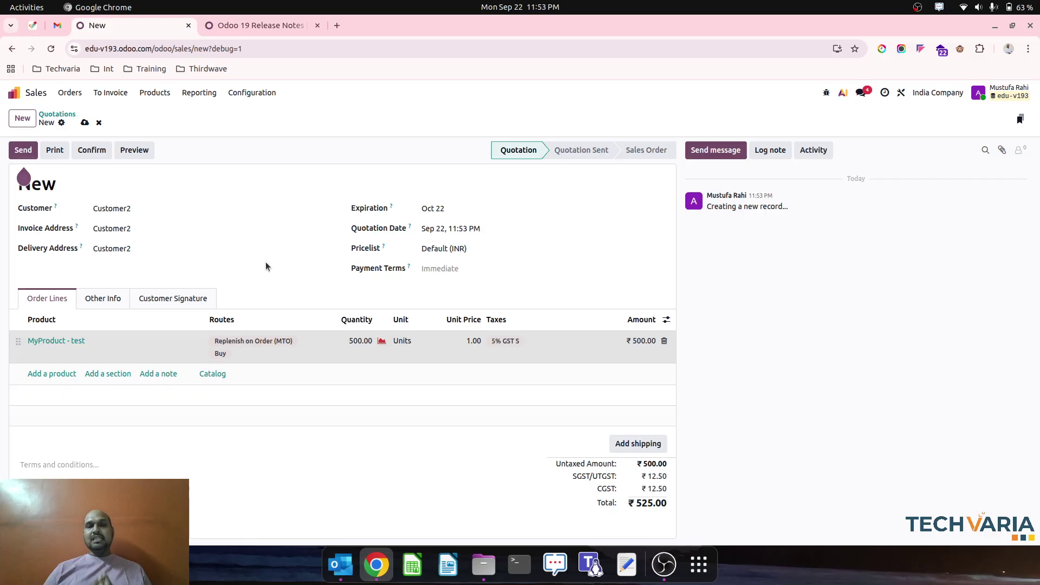
# Save and confirm S00032, then confirm its generated purchase order P00022
pyautogui.click(85, 123)
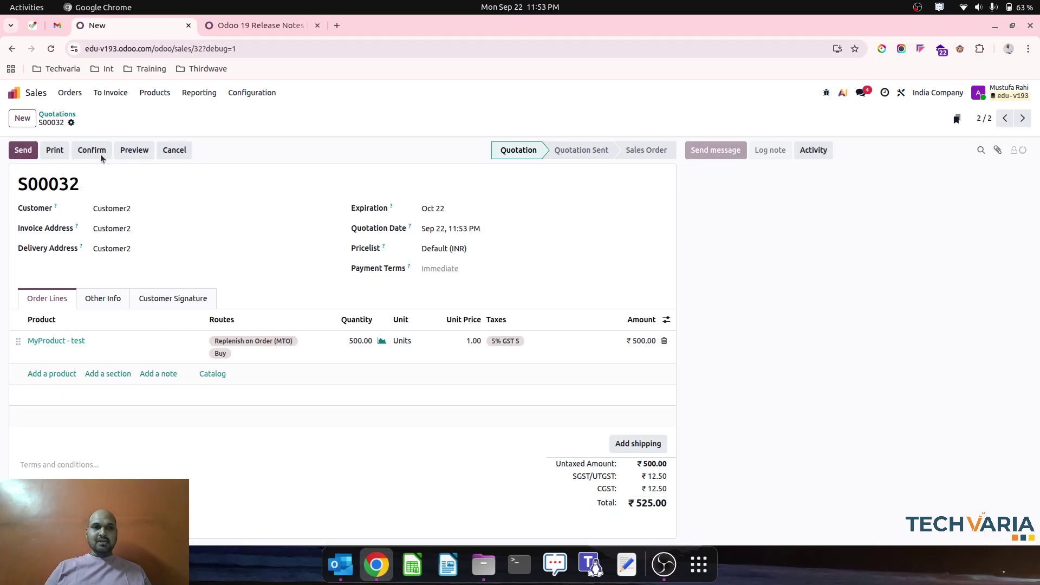
pyautogui.click(97, 152)
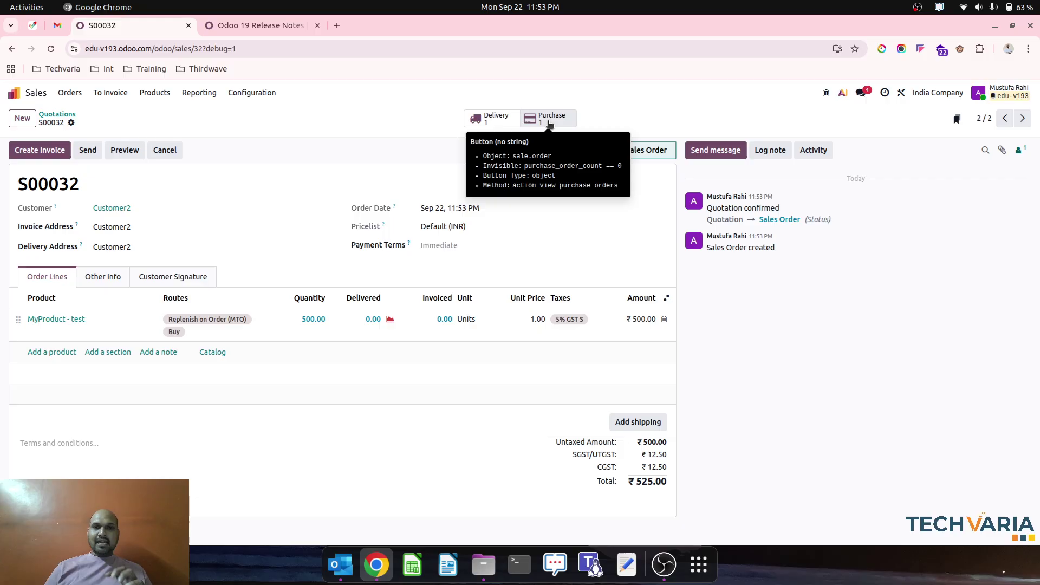
pyautogui.click(548, 121)
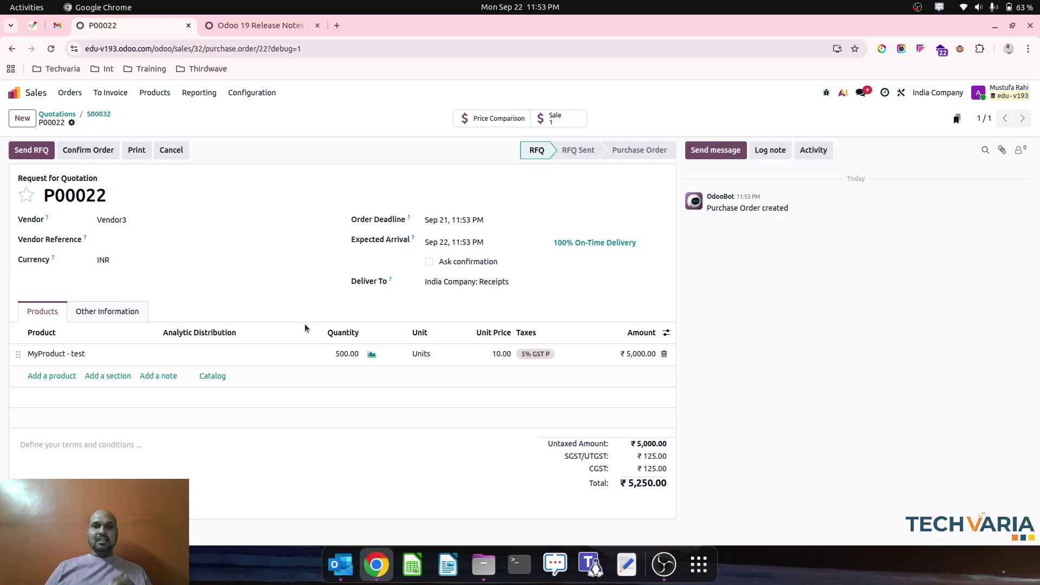
pyautogui.click(102, 153)
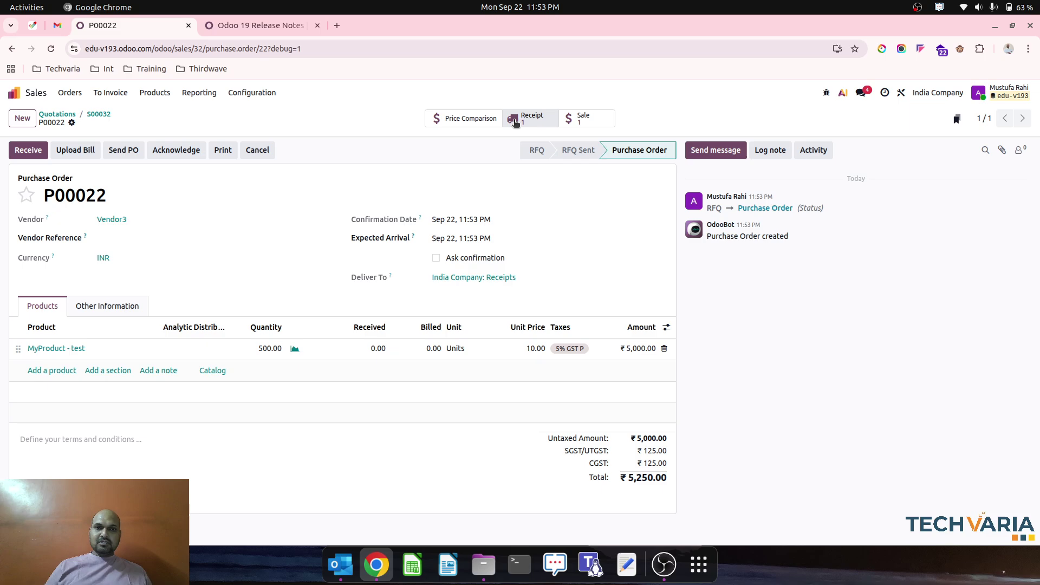
# Validate the P00022 receipt of 500 units and return to S00032
pyautogui.click(527, 123)
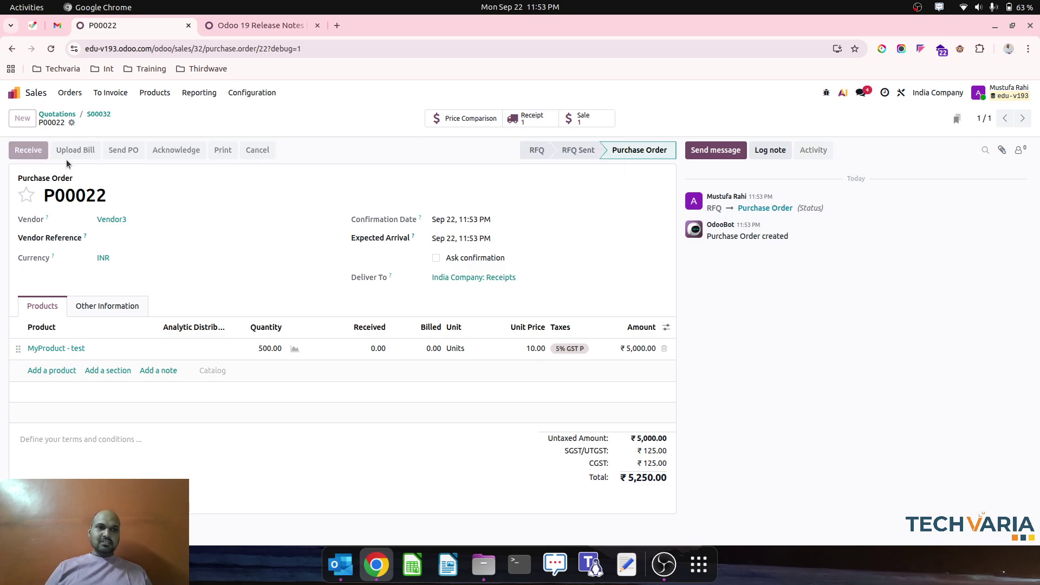
pyautogui.click(29, 153)
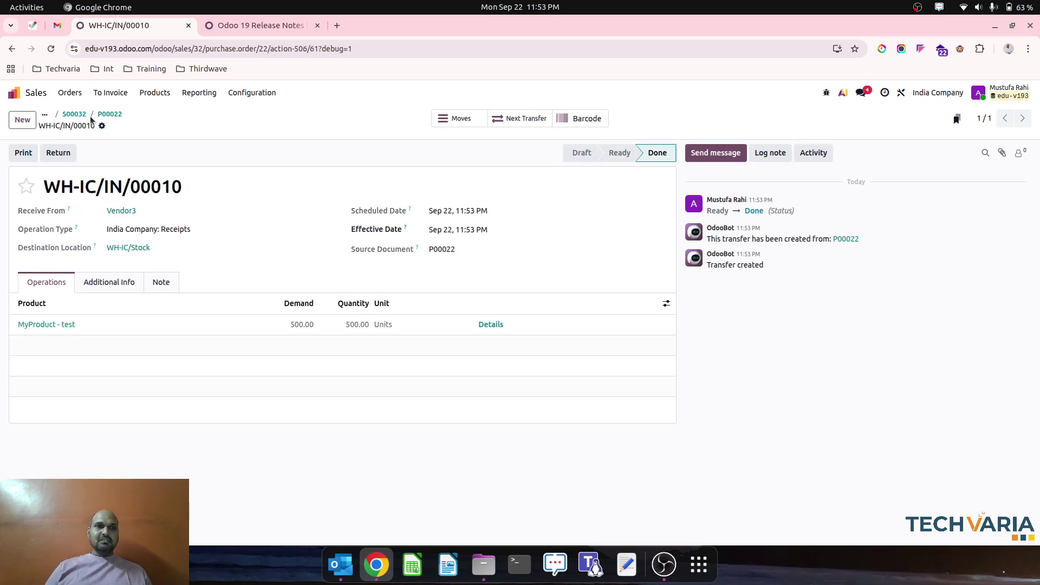
pyautogui.click(108, 115)
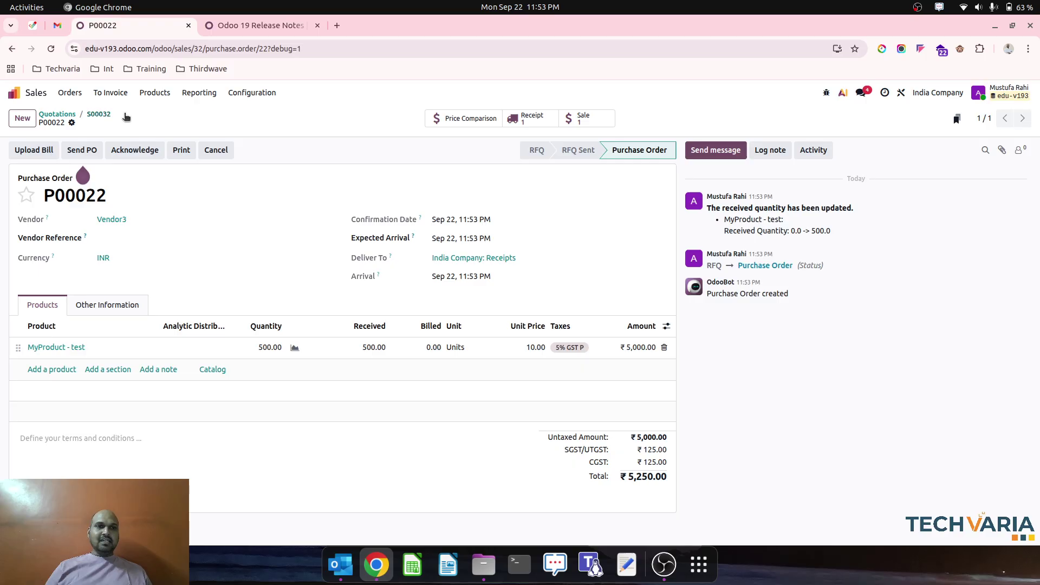
pyautogui.click(94, 114)
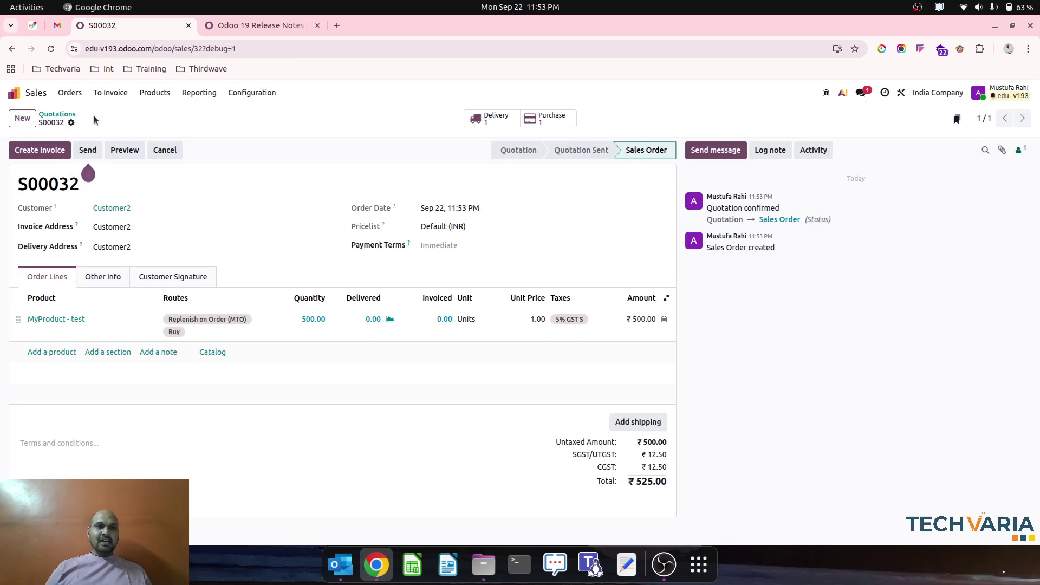
# Check MyProduct - test's forecast report: 600 on hand, 510 outgoing, 90 forecasted
pyautogui.click(74, 320)
pyautogui.click(368, 119)
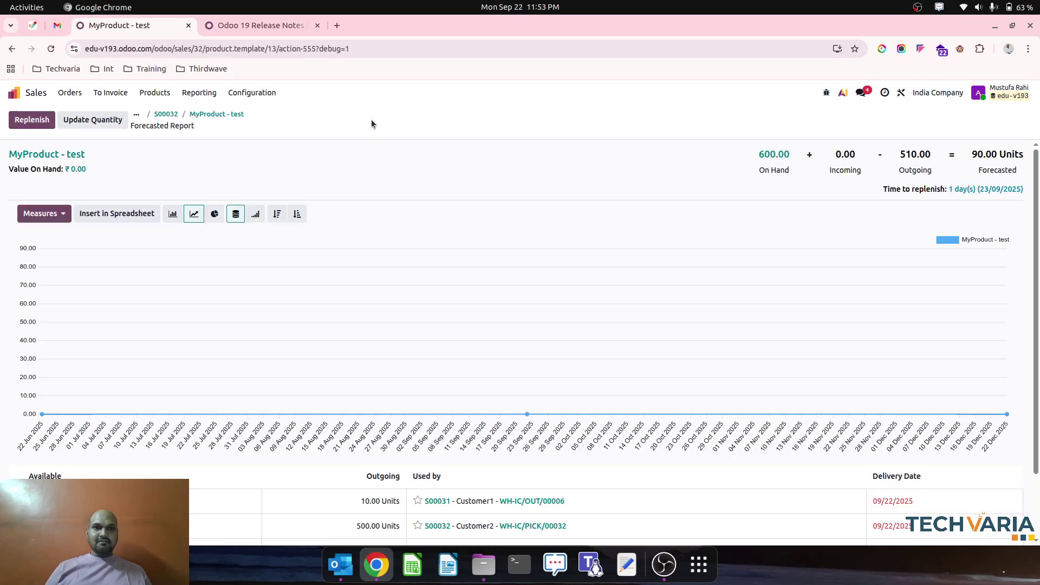
pyautogui.scroll(-2, 487, 361)
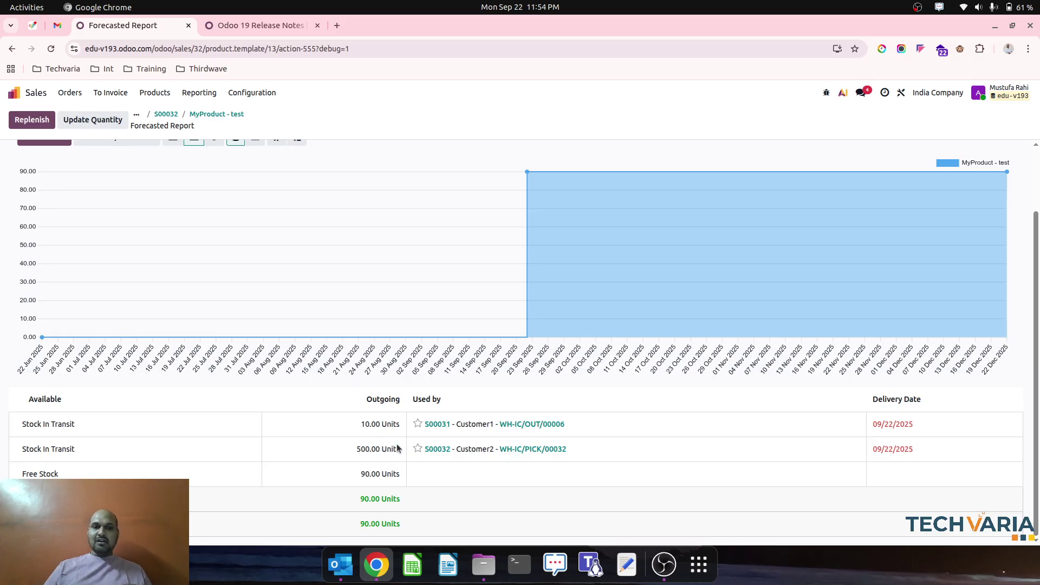
pyautogui.scroll(2, 398, 443)
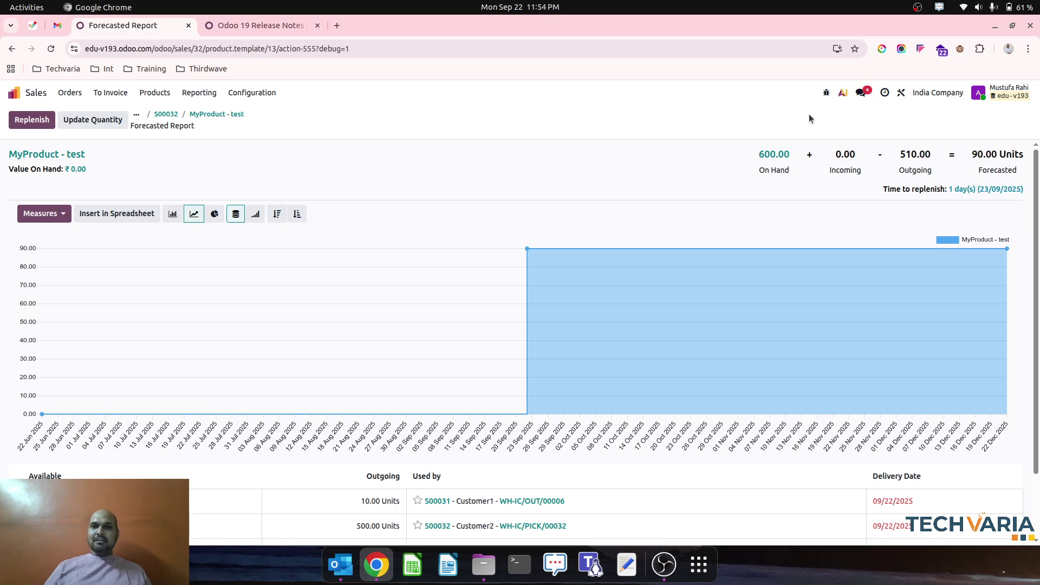
pyautogui.scroll(-2, 543, 433)
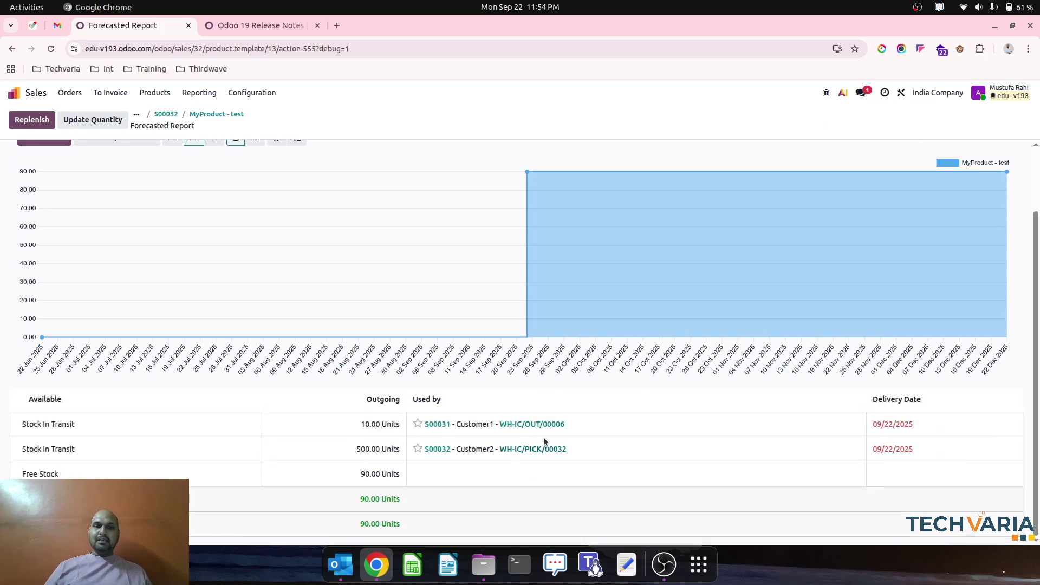
pyautogui.scroll(2, 346, 195)
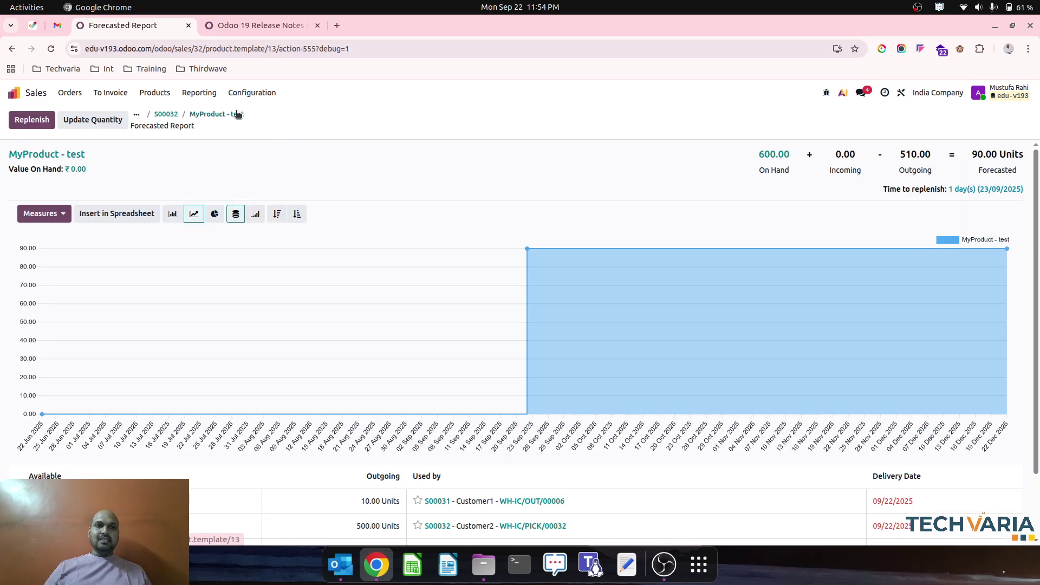
pyautogui.click(210, 113)
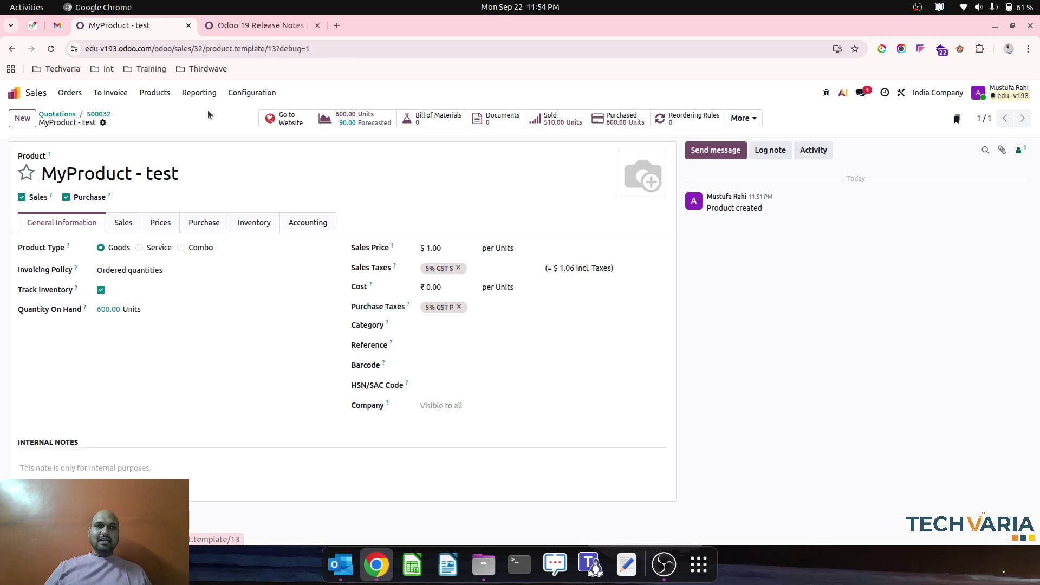
# Validate the 10-unit delivery WH-IC/OUT/00006 for sales order S00031
pyautogui.click(97, 116)
pyautogui.click(57, 115)
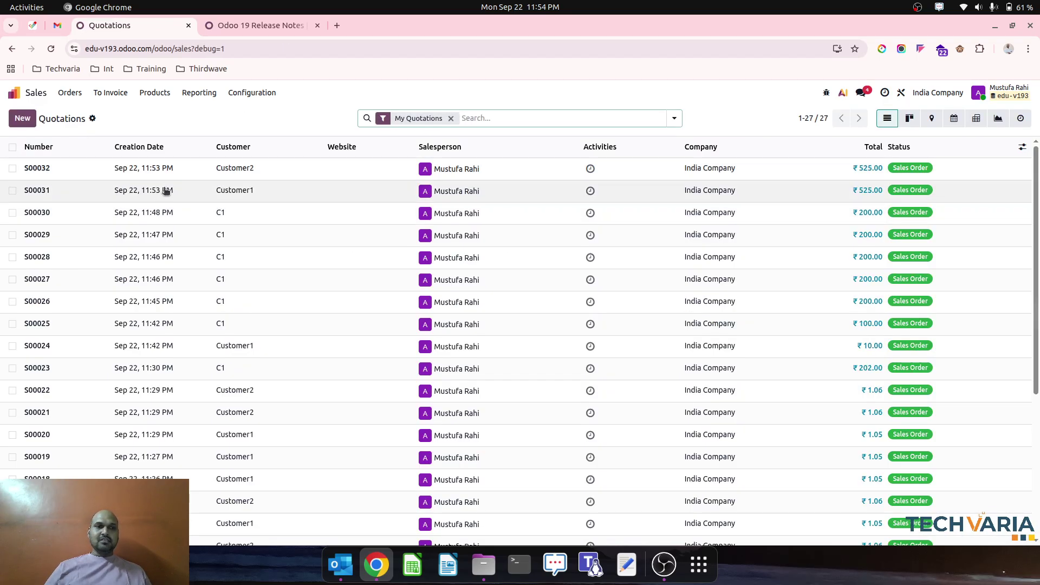
pyautogui.click(164, 190)
pyautogui.click(520, 118)
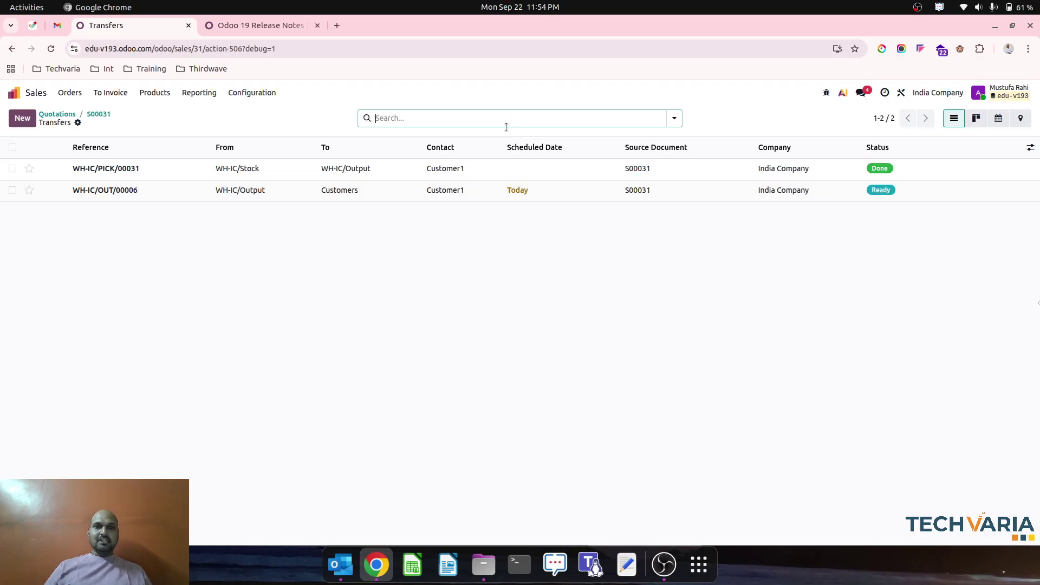
pyautogui.click(366, 189)
pyautogui.click(23, 153)
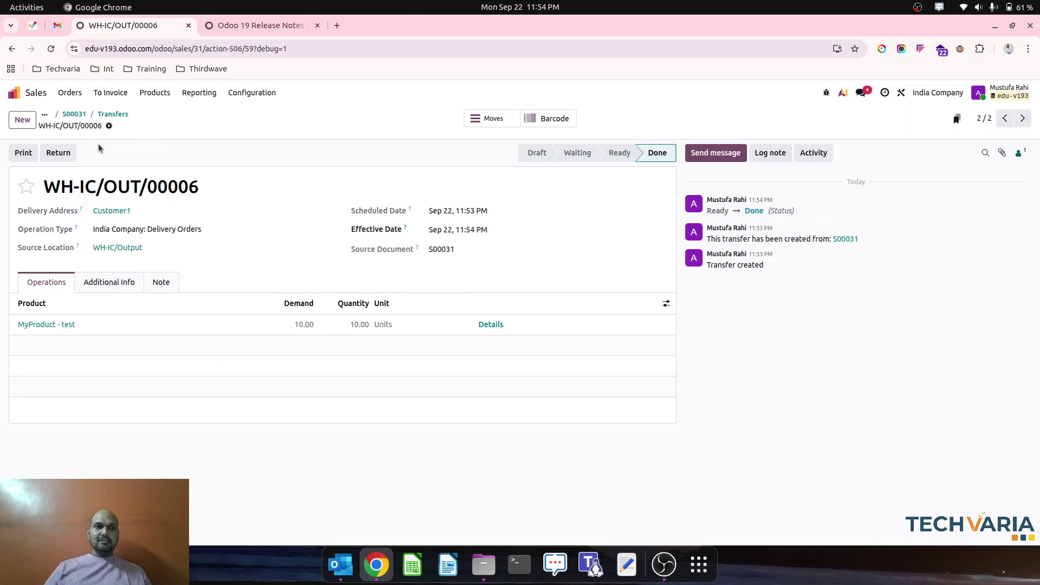
pyautogui.click(121, 115)
pyautogui.click(102, 111)
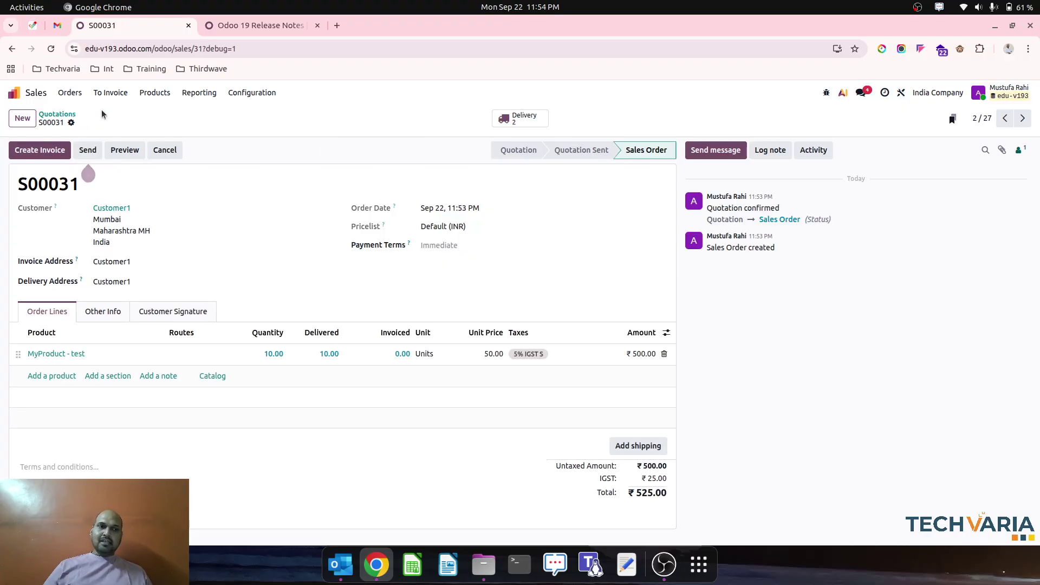
# Validate pick WH-IC/PICK/00032 and its follow-on delivery WH-IC/OUT/00007 for S00032
pyautogui.click(57, 115)
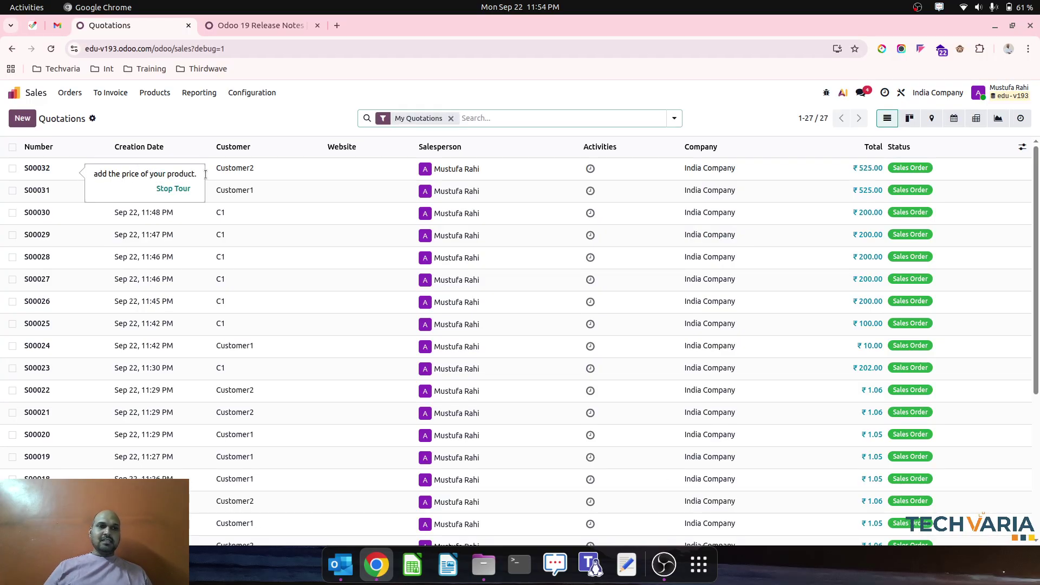
pyautogui.click(254, 172)
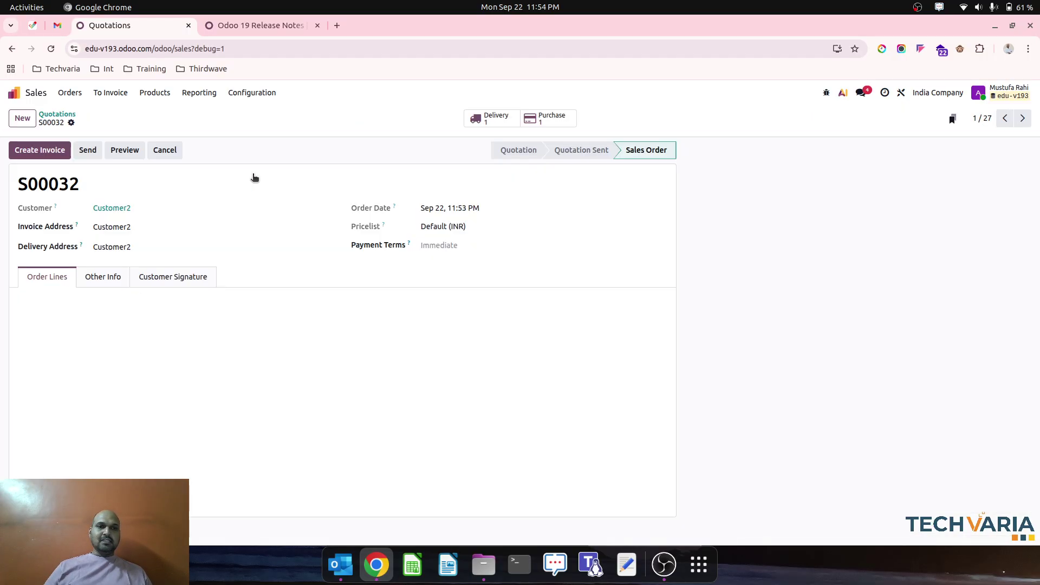
pyautogui.click(498, 117)
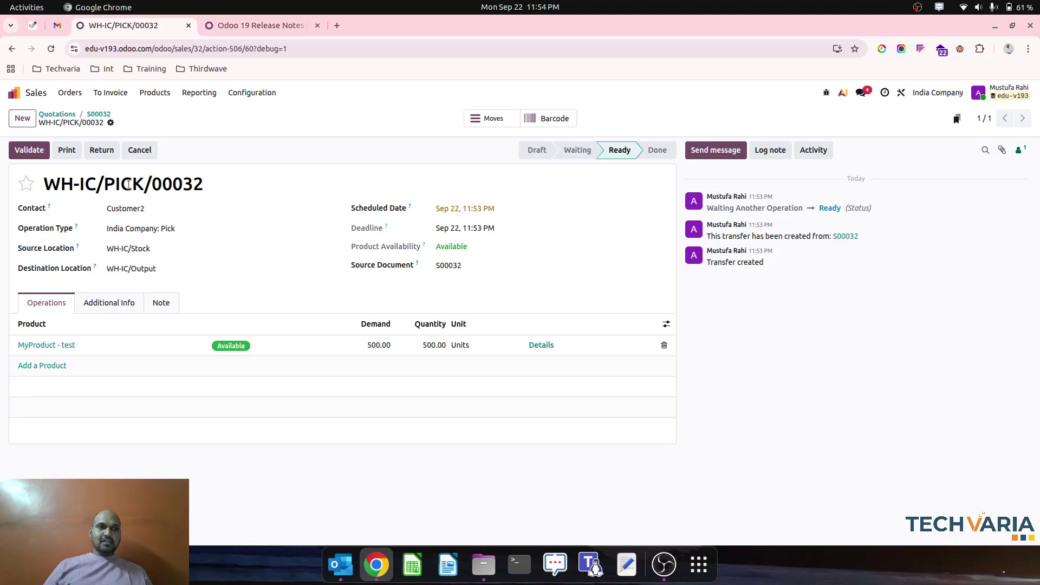
pyautogui.click(29, 152)
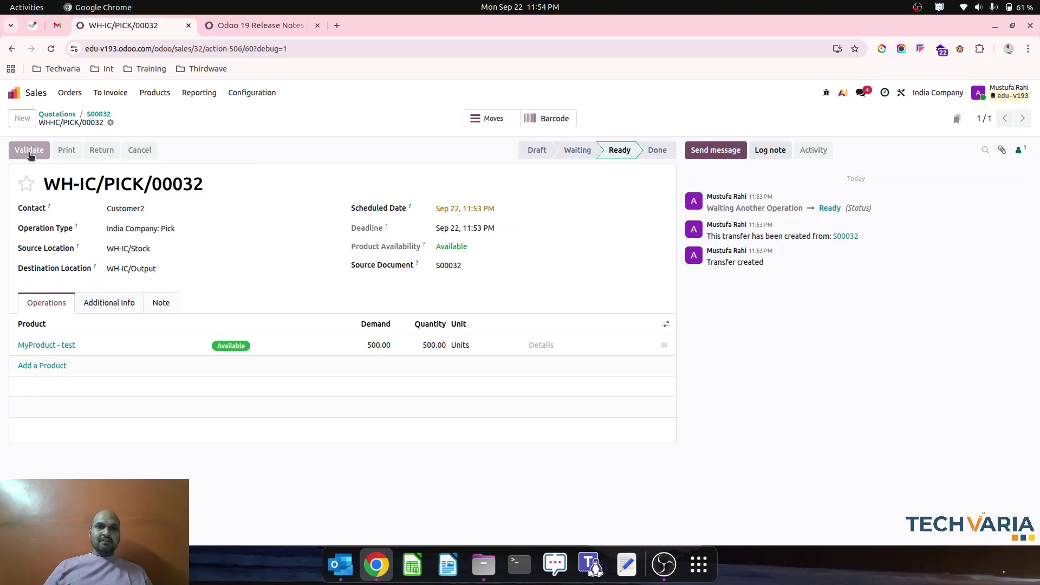
pyautogui.click(504, 120)
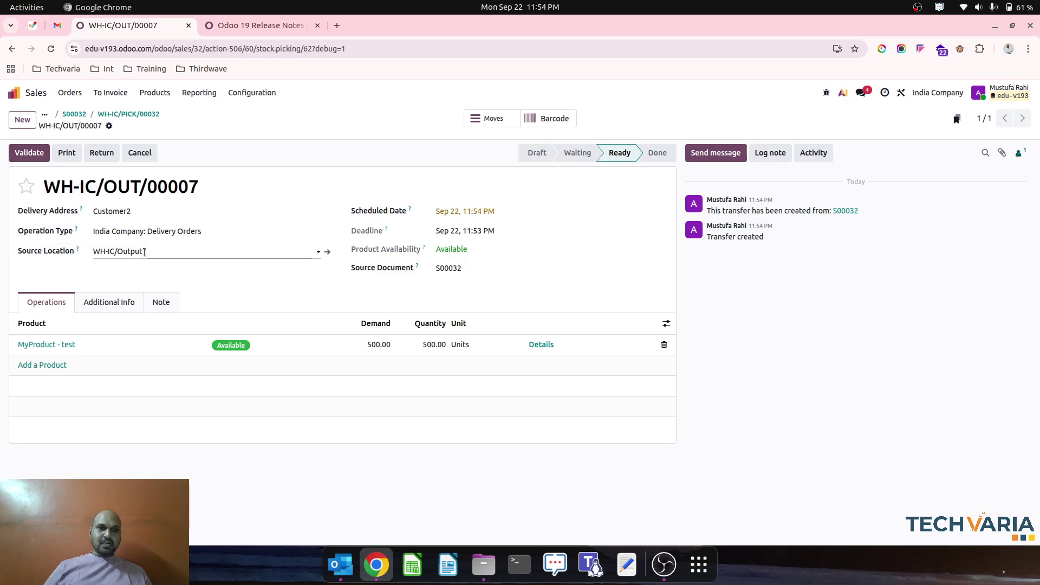
pyautogui.click(30, 153)
pyautogui.click(142, 114)
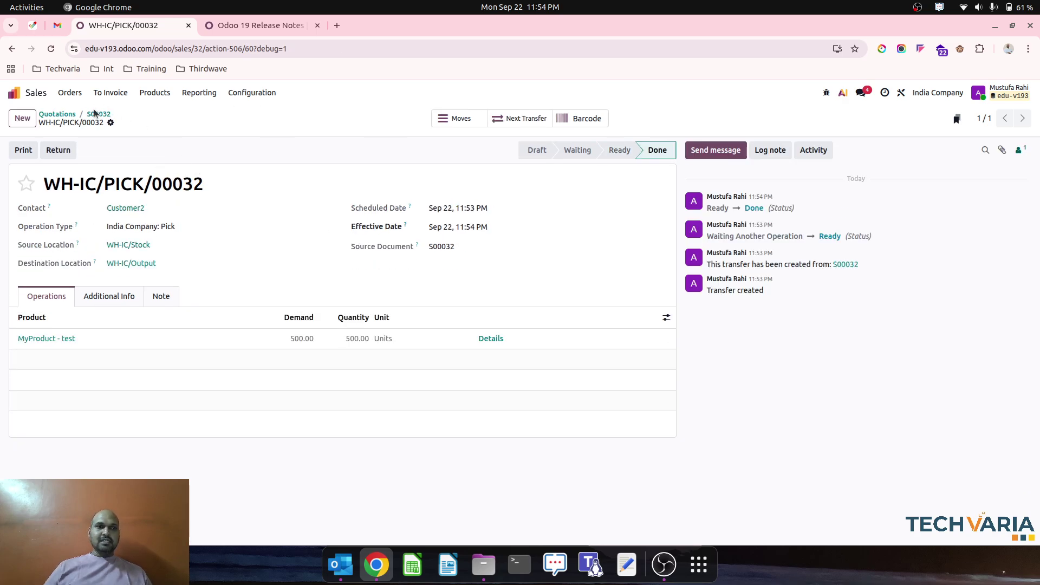
pyautogui.click(94, 113)
# Open MyProduct - test's forecasted report: 90.00 on hand, 0.00 incoming/outgoing, 90.00 forecasted
pyautogui.click(68, 316)
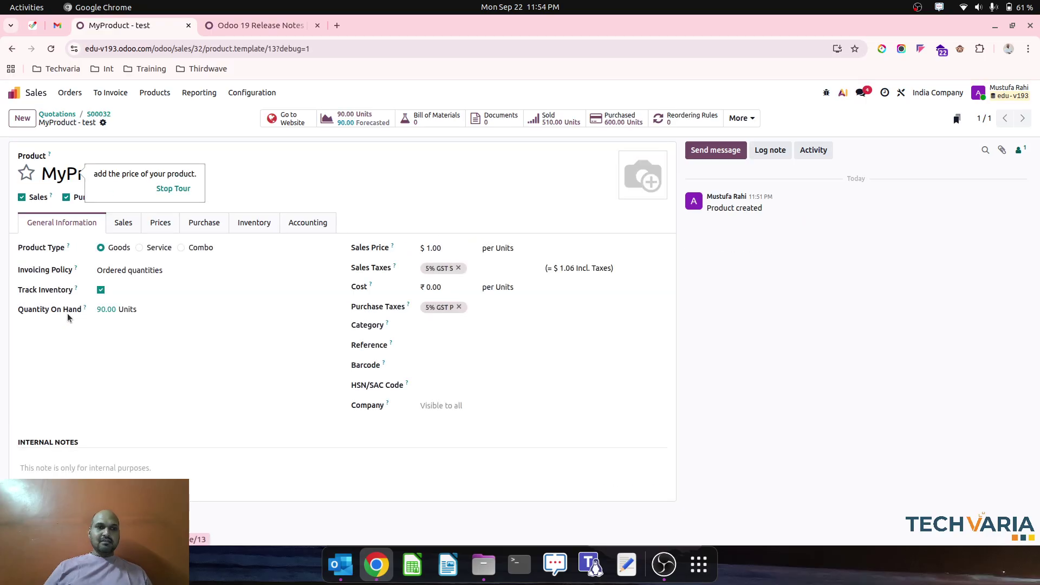
pyautogui.click(339, 121)
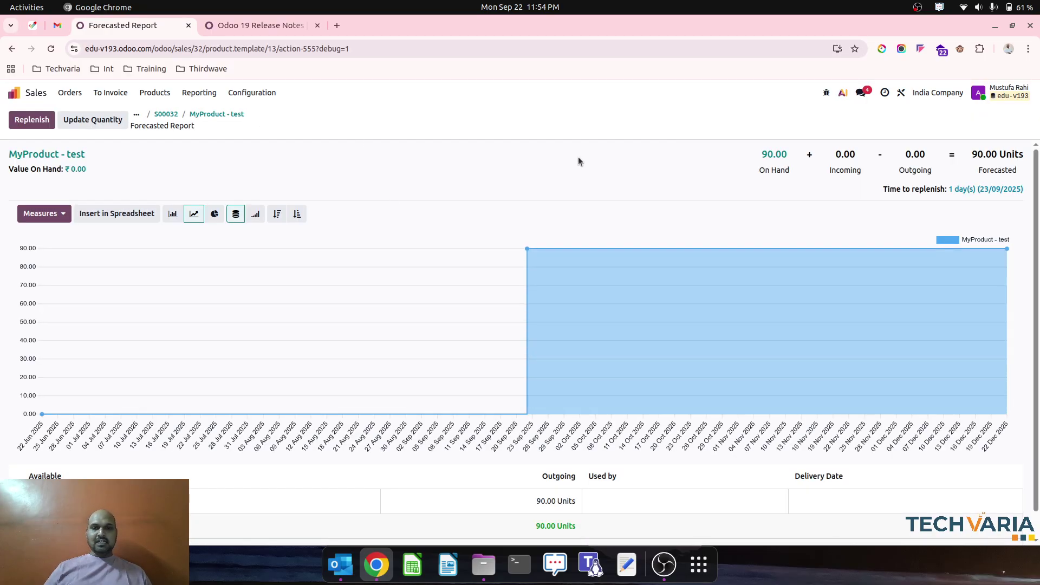
pyautogui.scroll(-1, 578, 161)
pyautogui.scroll(1, 577, 160)
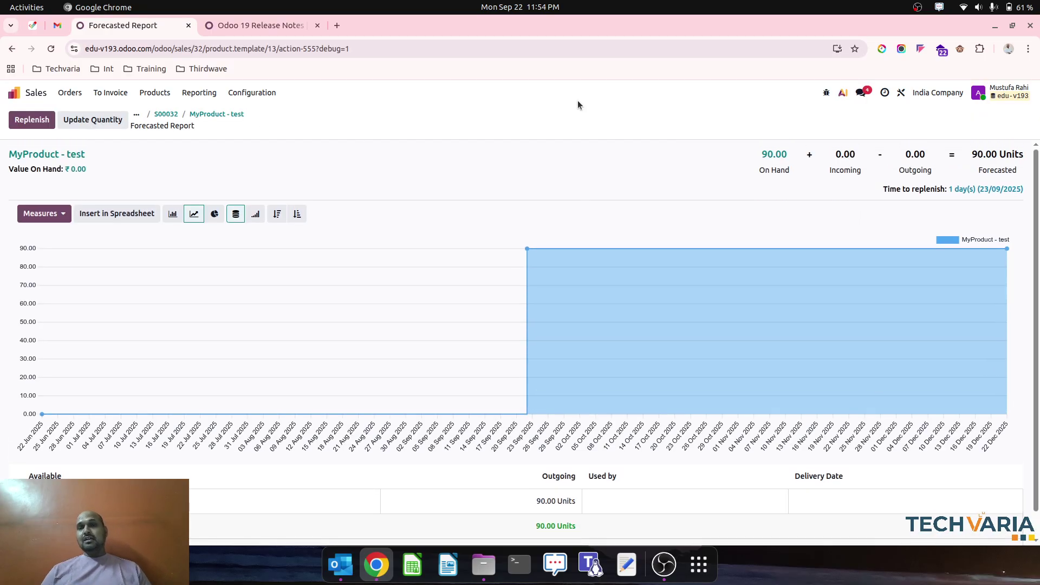